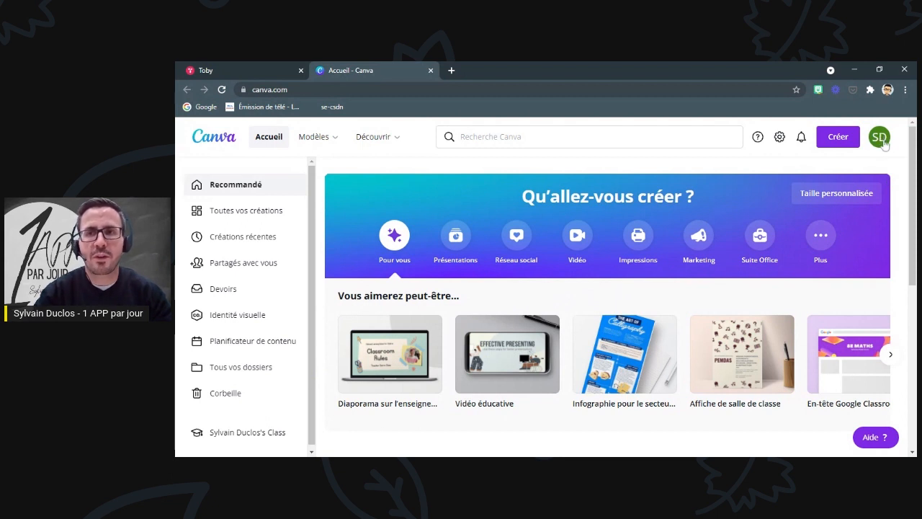
Open the account settings page
click(880, 139)
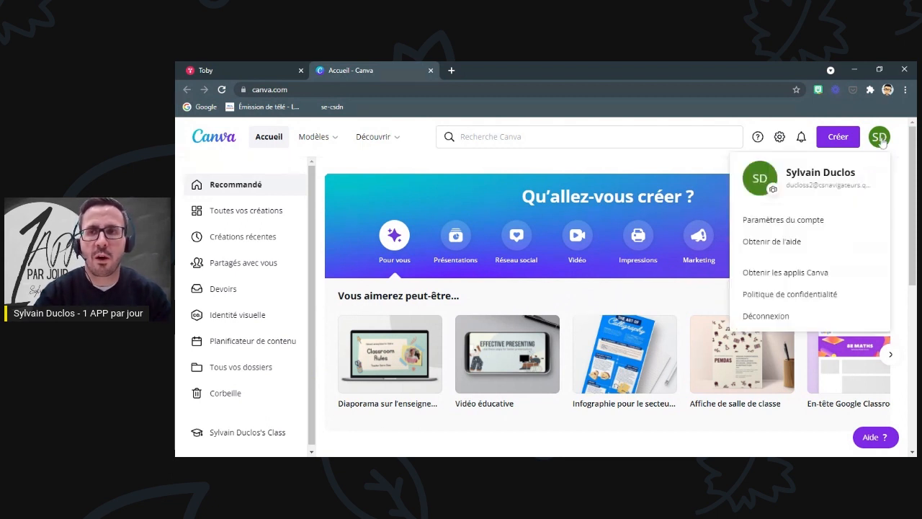
click(804, 220)
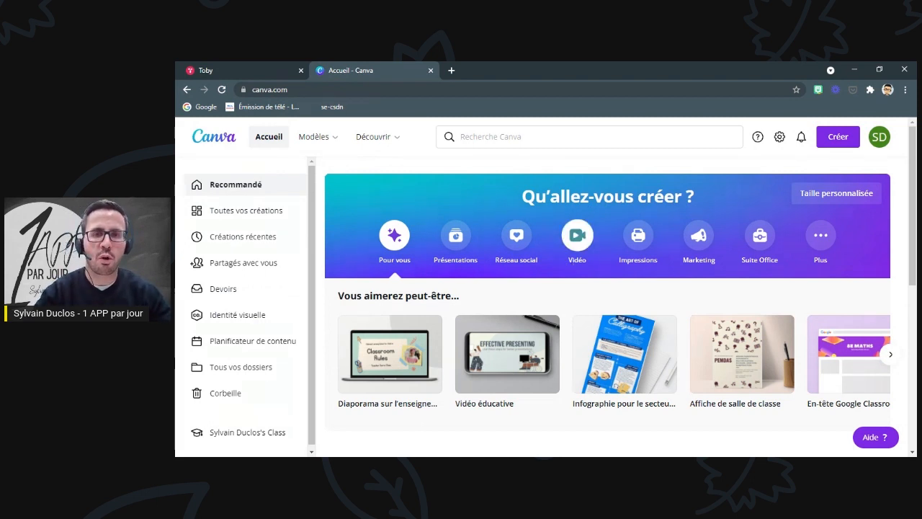
Browse the video formats and create a blank 1920 × 1080 px video design
click(582, 239)
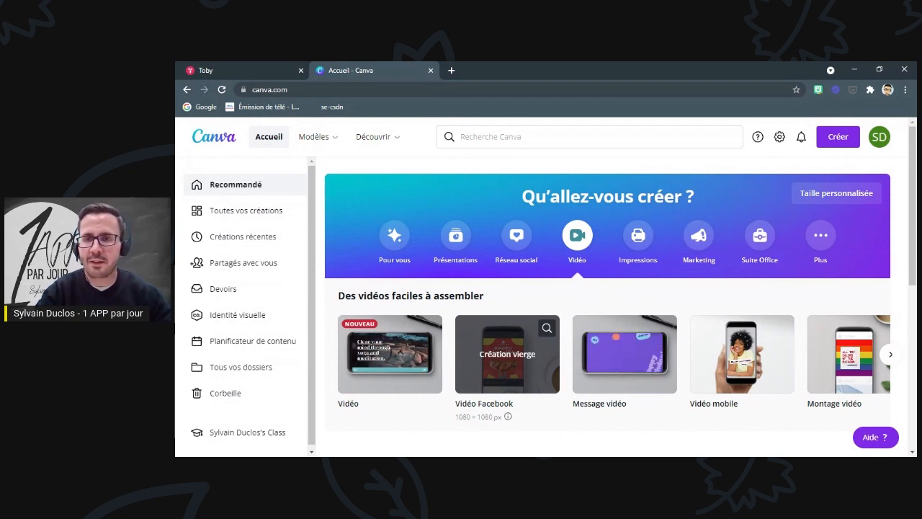
click(891, 354)
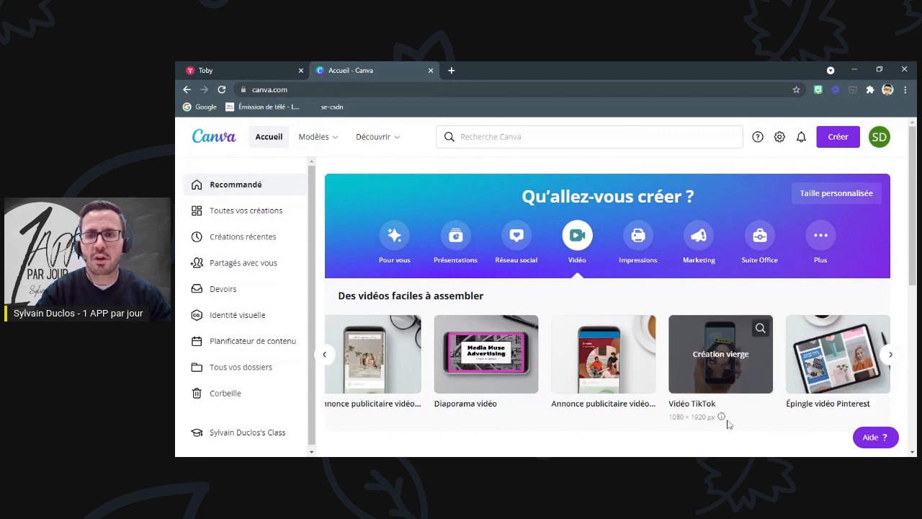
click(326, 354)
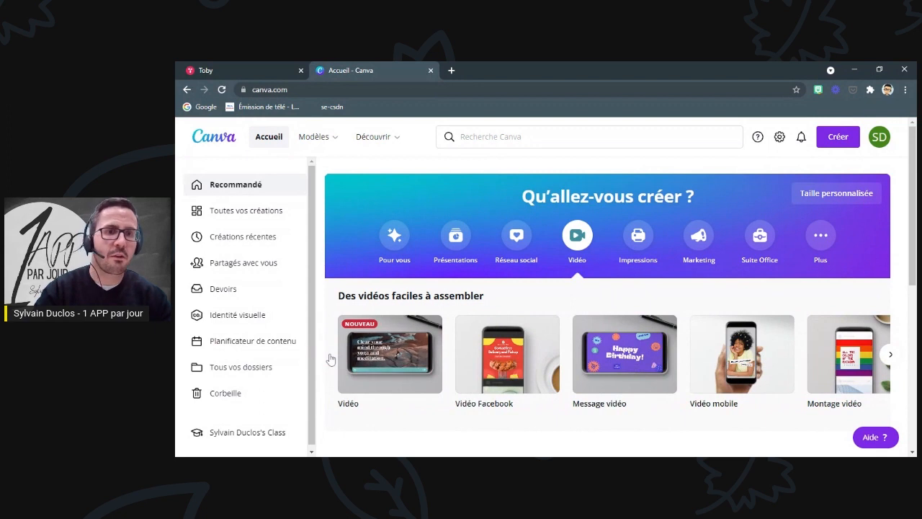
mouse_move(395, 365)
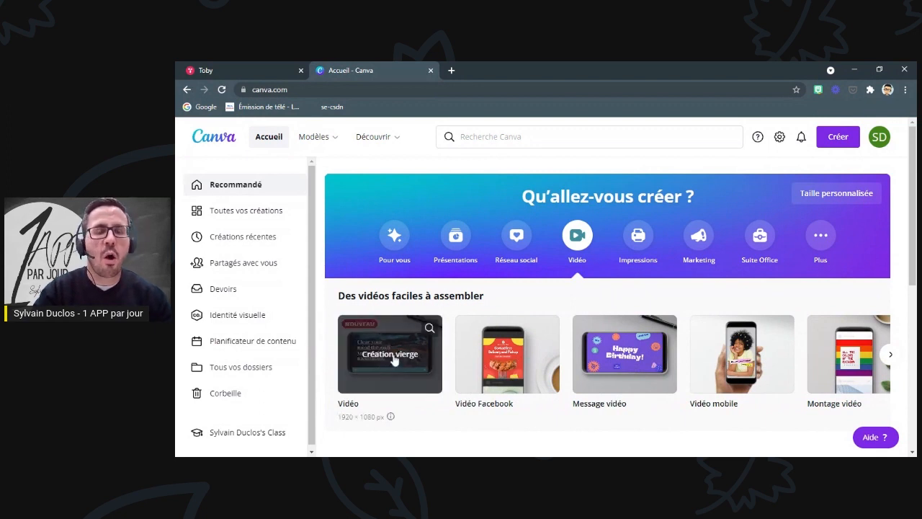
click(394, 358)
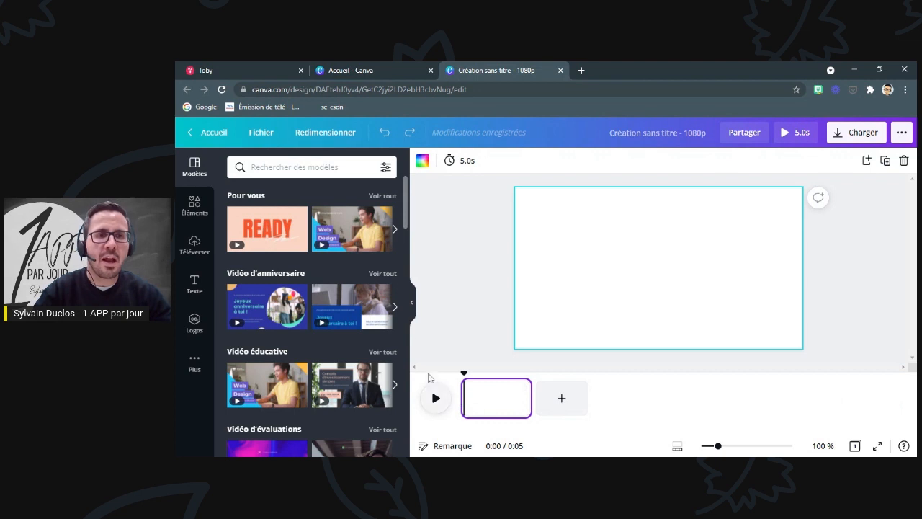
Apply the "New Halloween Treat" template from the commercial-use video templates to the blank page
scroll(335, 263, down, 3)
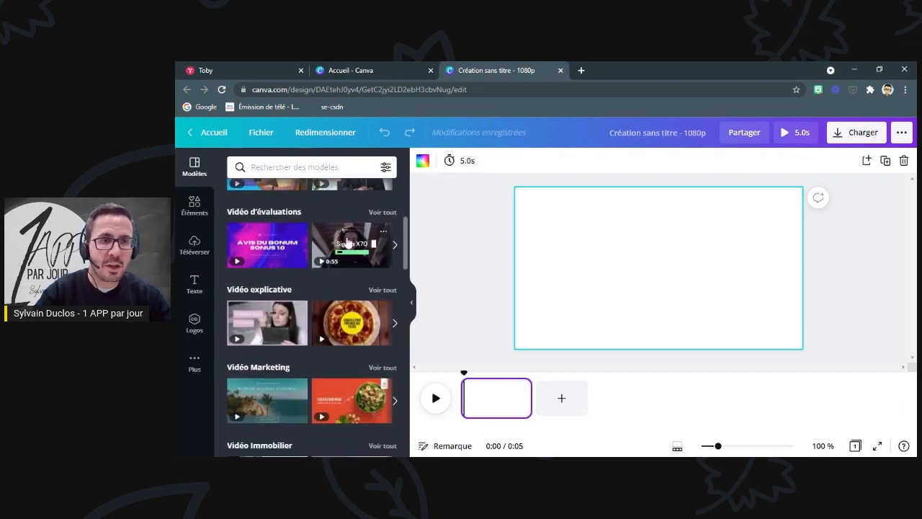
scroll(333, 267, down, 2)
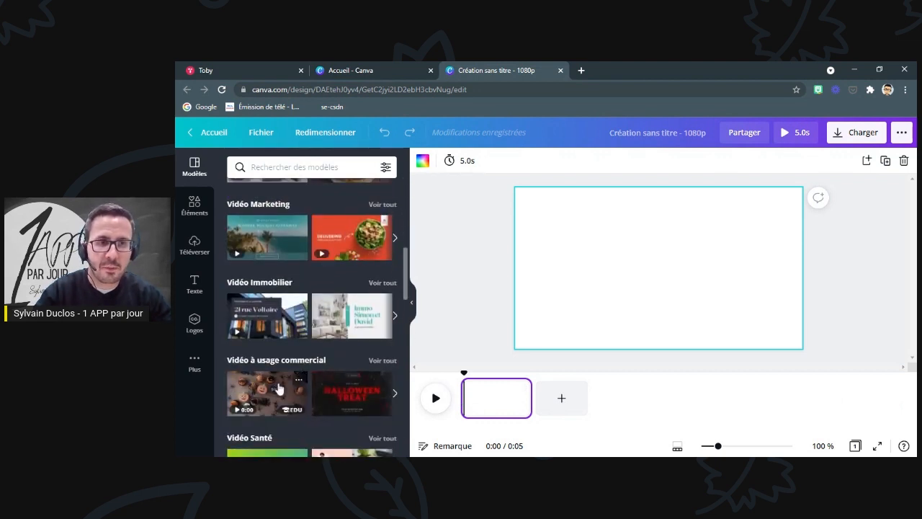
click(260, 393)
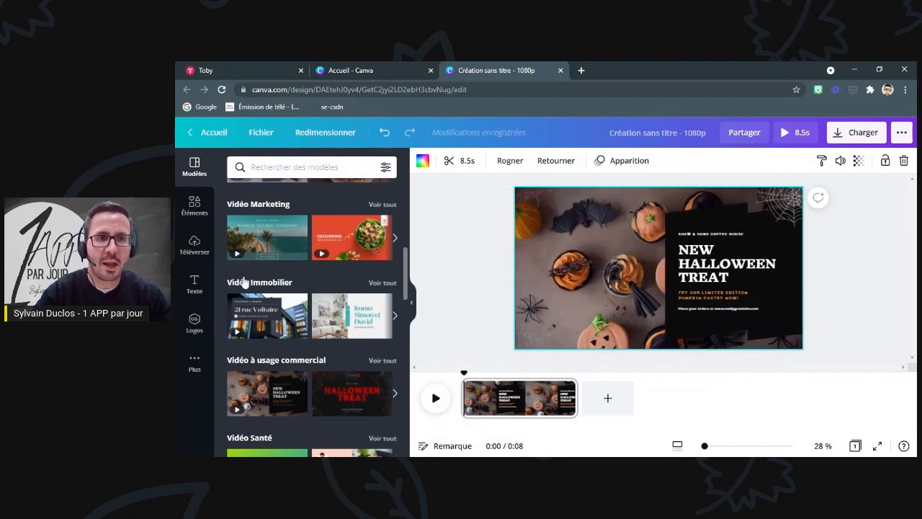
Place the uploaded 9.4 s locker-area video on the Halloween page, shrink it and move it over the cupcake footage
click(199, 251)
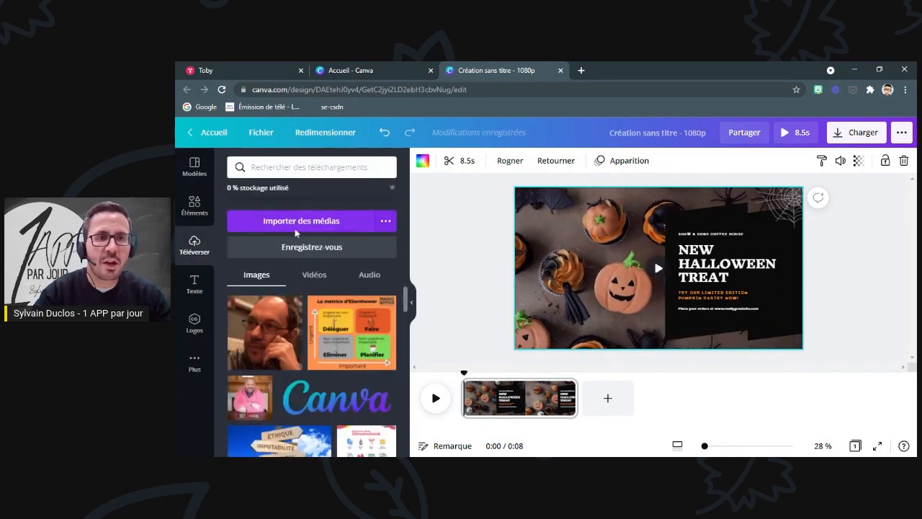
scroll(334, 308, down, 5)
scroll(334, 308, up, 5)
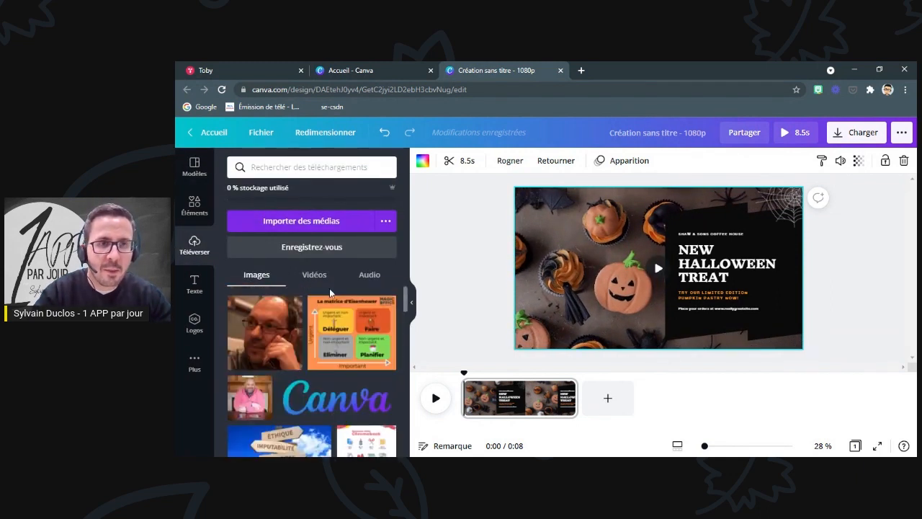
click(315, 277)
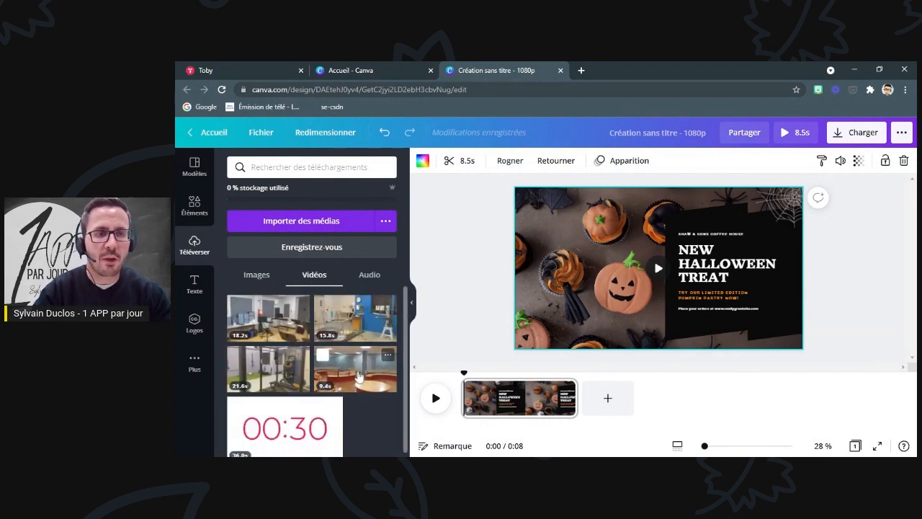
drag(353, 374, 622, 260)
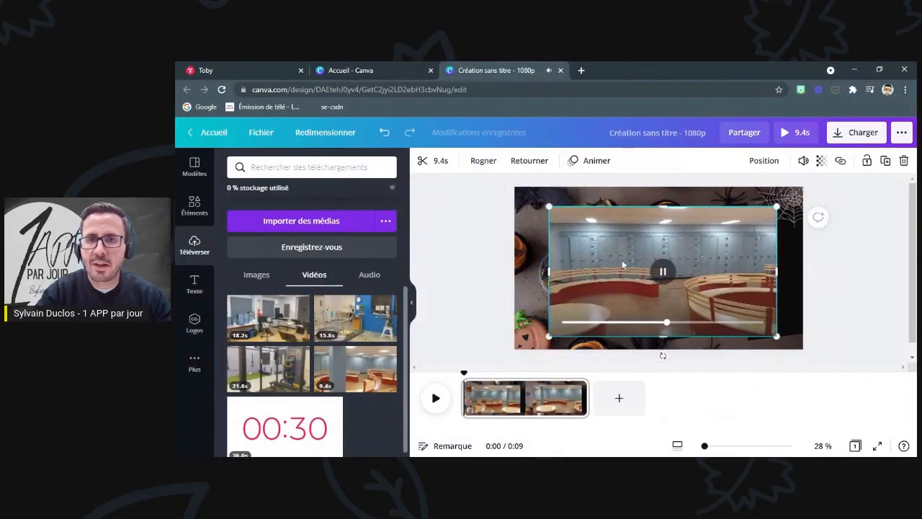
drag(776, 207, 692, 256)
drag(641, 298, 613, 245)
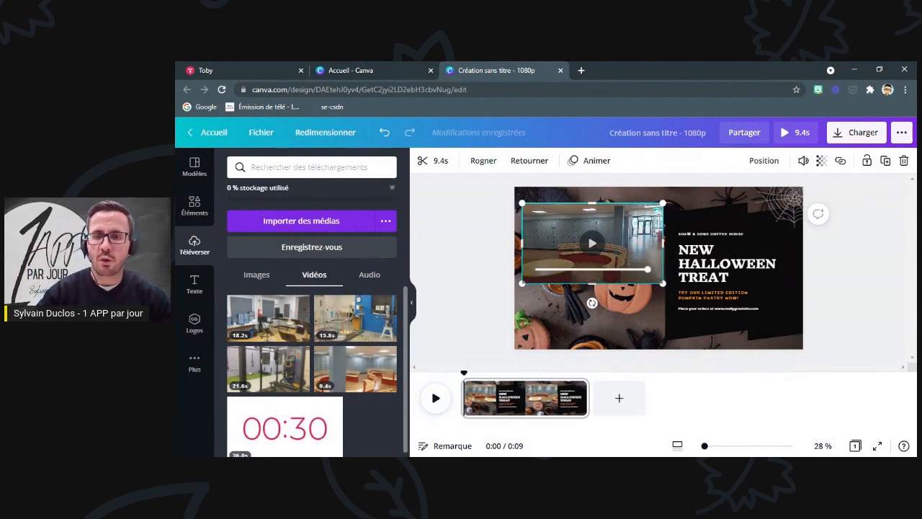
Delete the locker-area video and undo the previous edits back to the blank page
key(Delete)
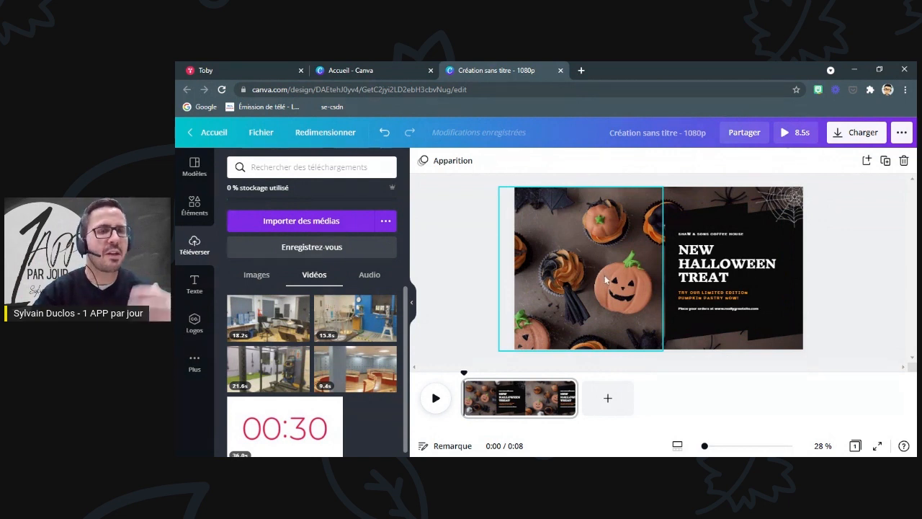
click(577, 358)
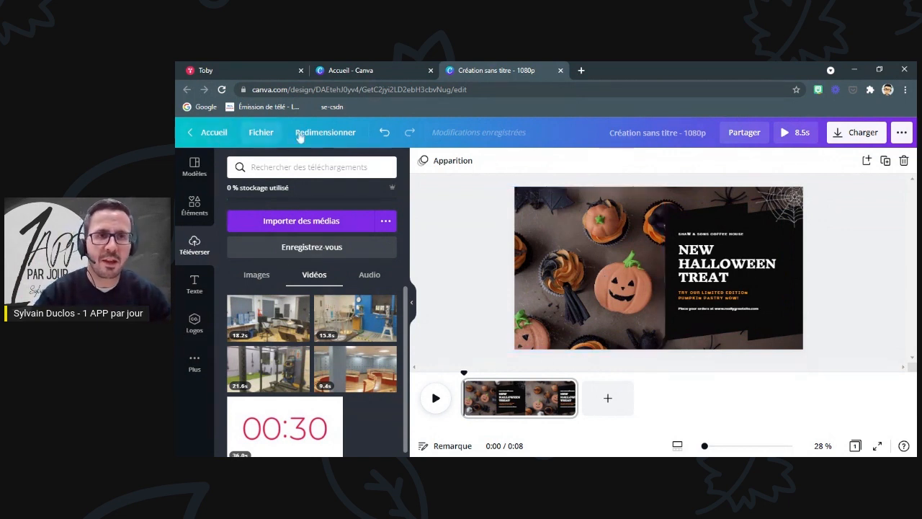
click(384, 132)
click(384, 133)
click(384, 133)
click(384, 132)
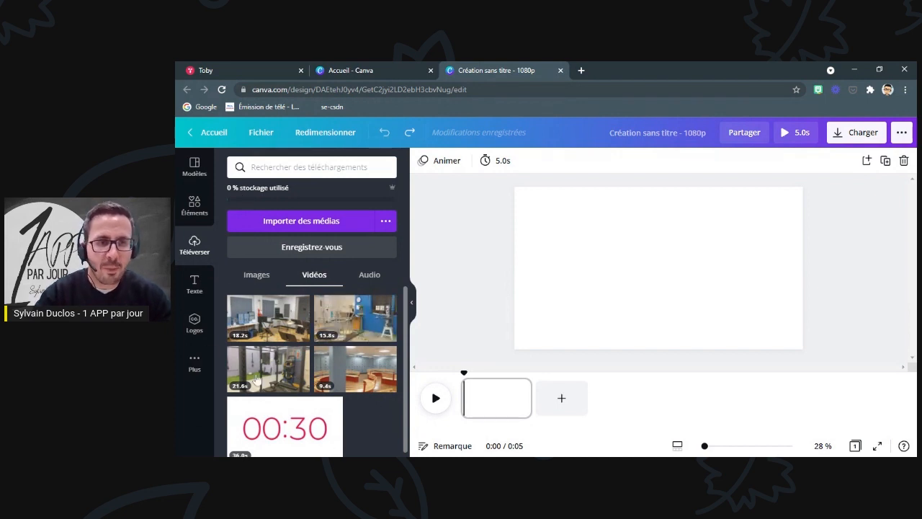
Set the uploaded 9.4 s locker-area video as the blank page's background and preview its playback
drag(344, 378, 610, 252)
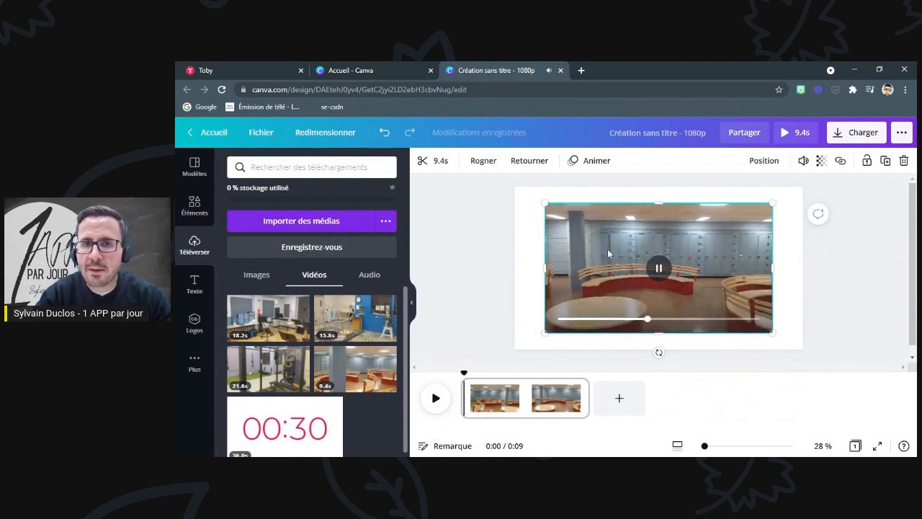
right_click(608, 252)
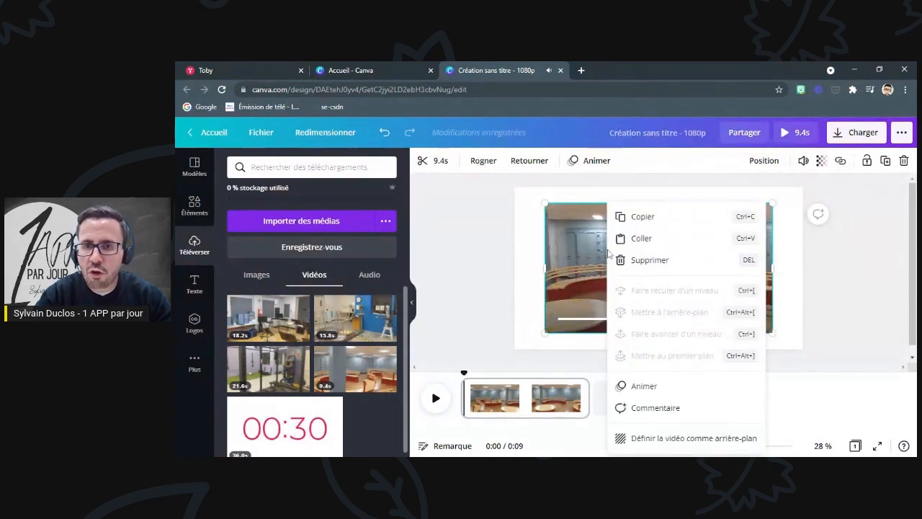
click(650, 438)
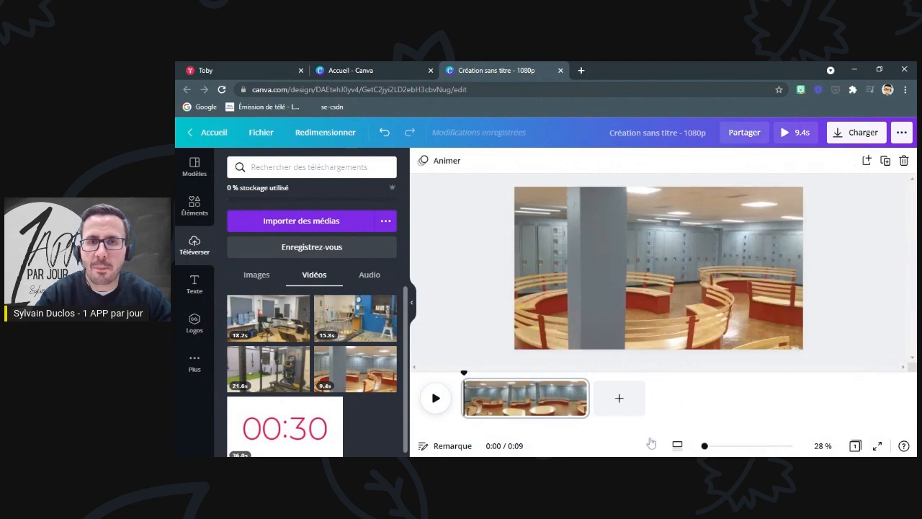
click(436, 399)
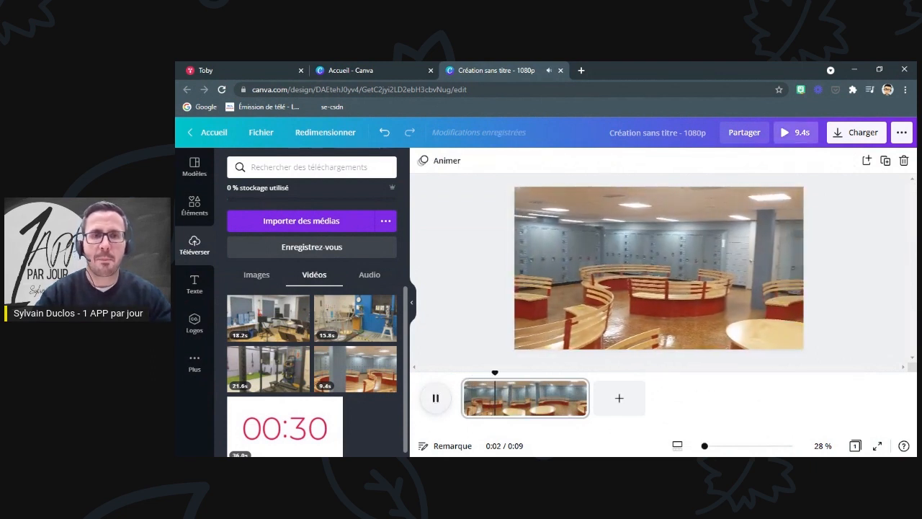
click(436, 399)
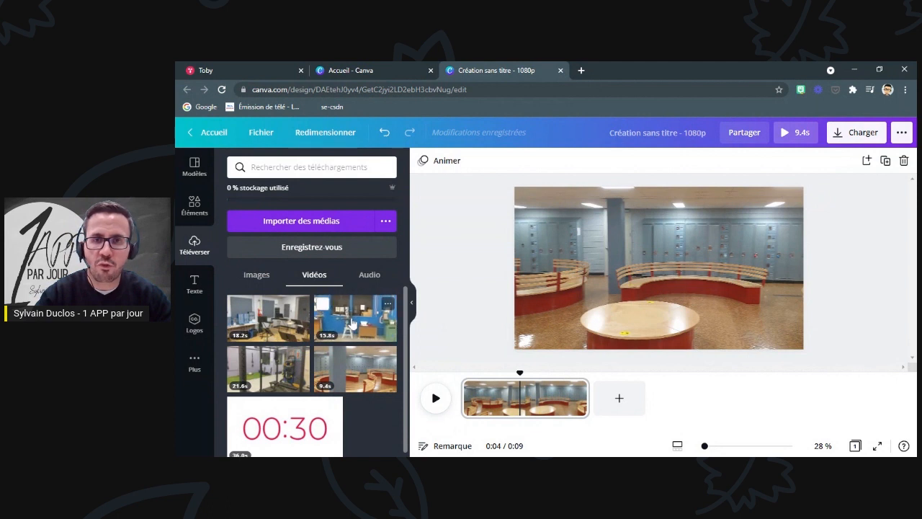
Add the uploaded 15.8 s workshop video over the background, shrink it and move it towards the page's upper middle
click(352, 324)
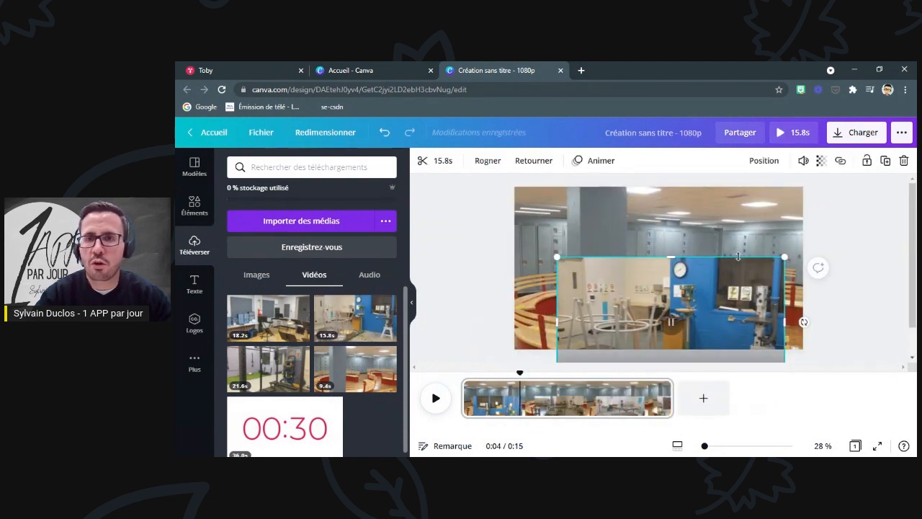
drag(785, 256, 760, 273)
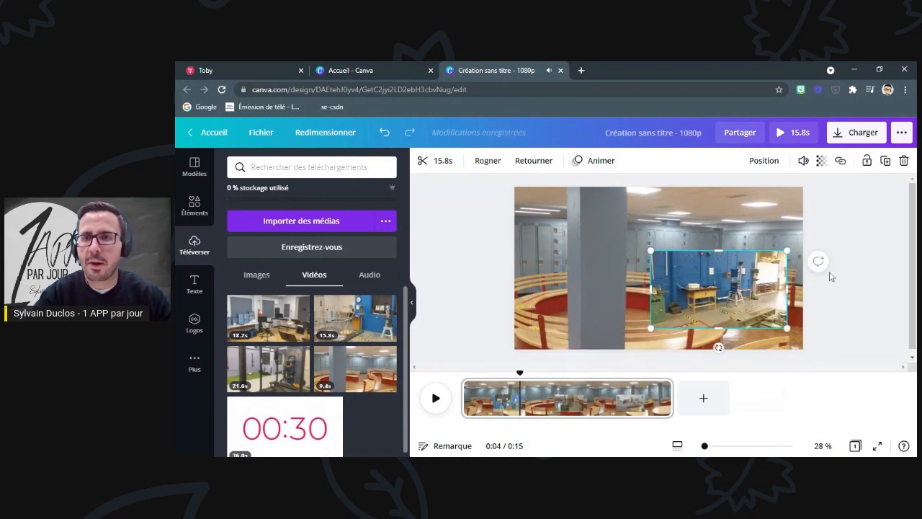
click(846, 297)
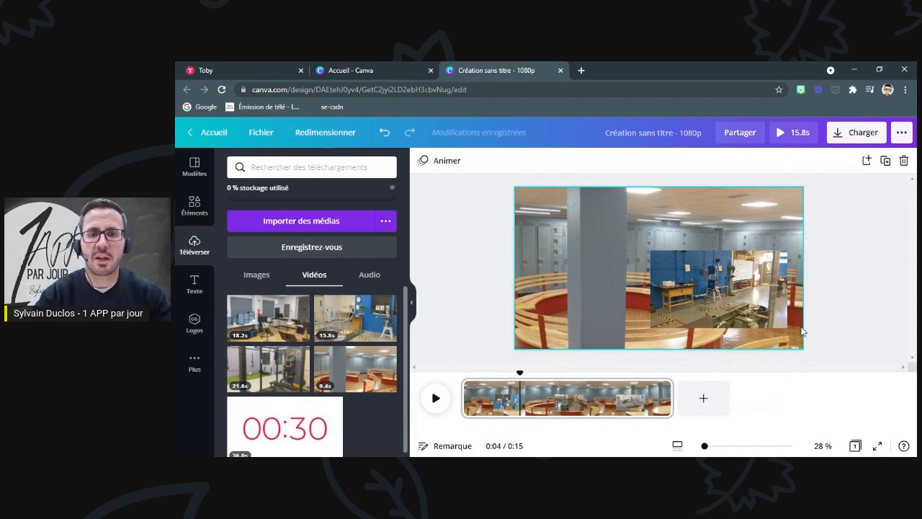
drag(753, 301, 719, 269)
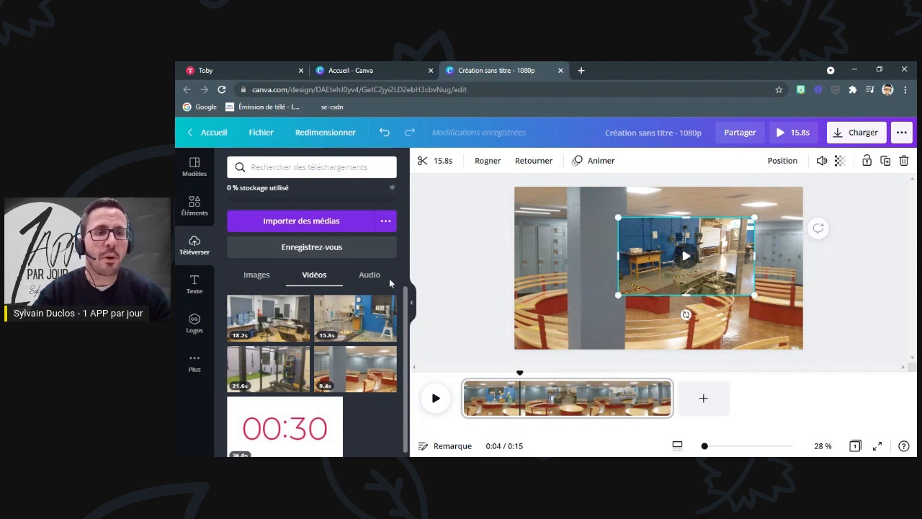
Add a laptop frame from the Cadre elements at the page's lower right and fit the workshop video inside it
click(194, 212)
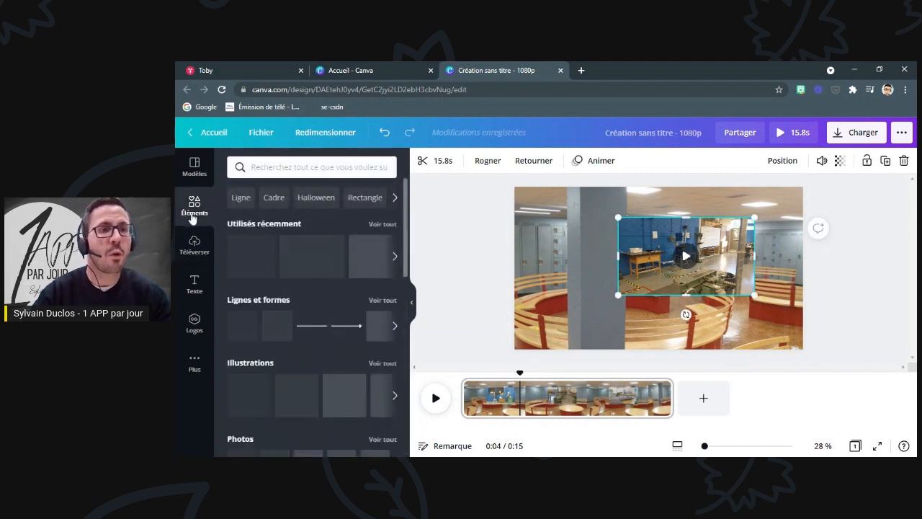
click(274, 199)
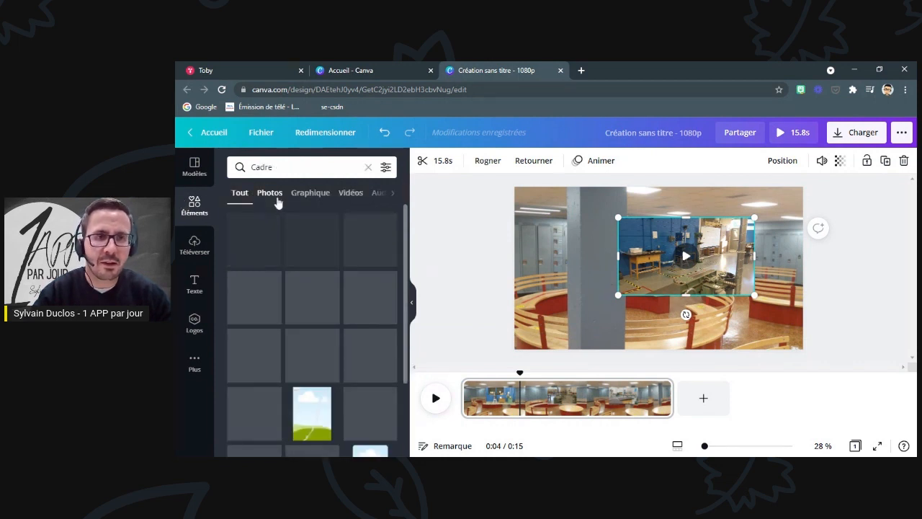
scroll(327, 269, down, 10)
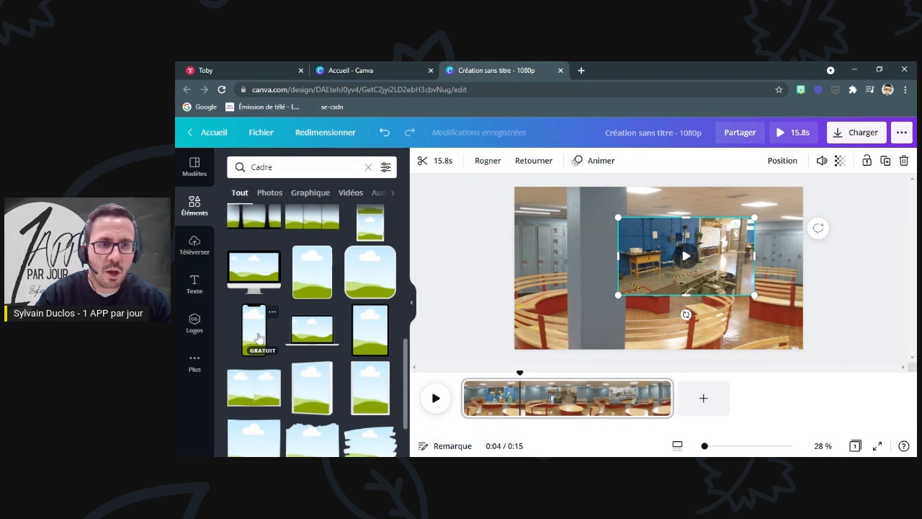
click(318, 331)
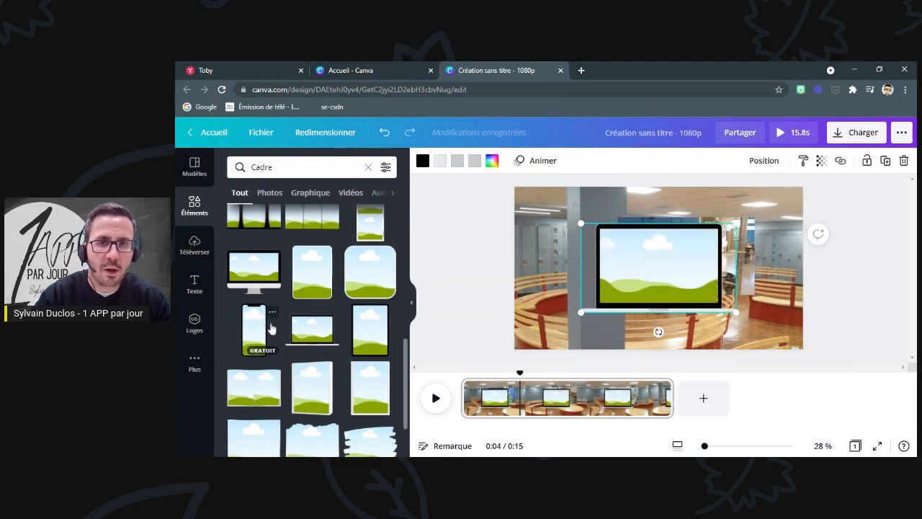
drag(632, 288, 686, 310)
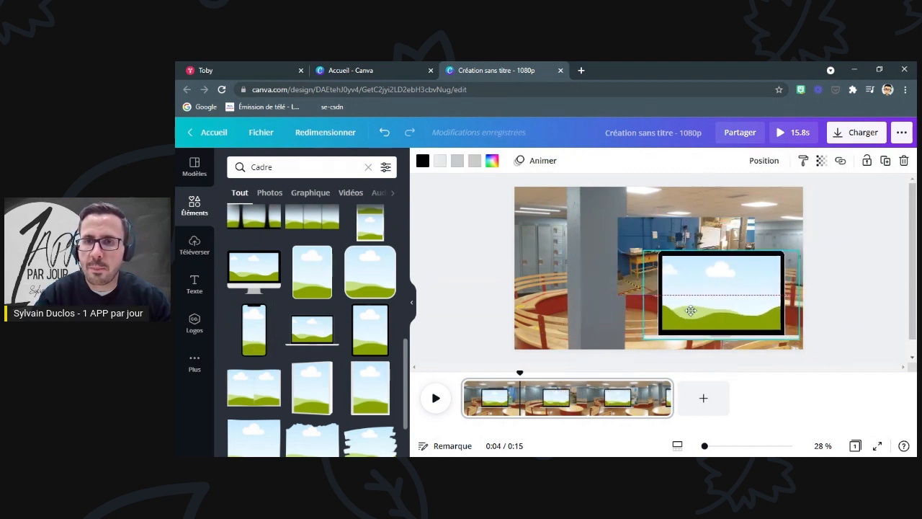
click(644, 234)
drag(643, 234, 682, 279)
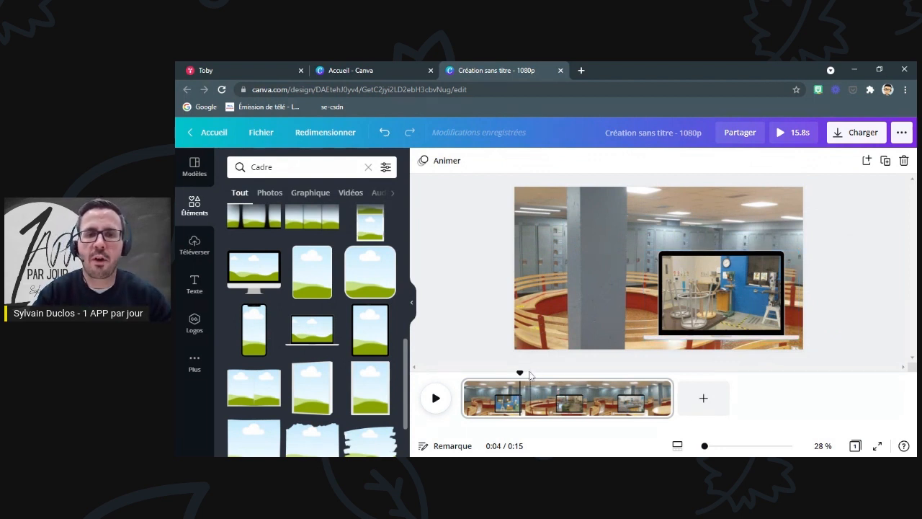
Move the playhead to 0:09 and enlarge the timeline view to 141 %
drag(520, 373, 587, 373)
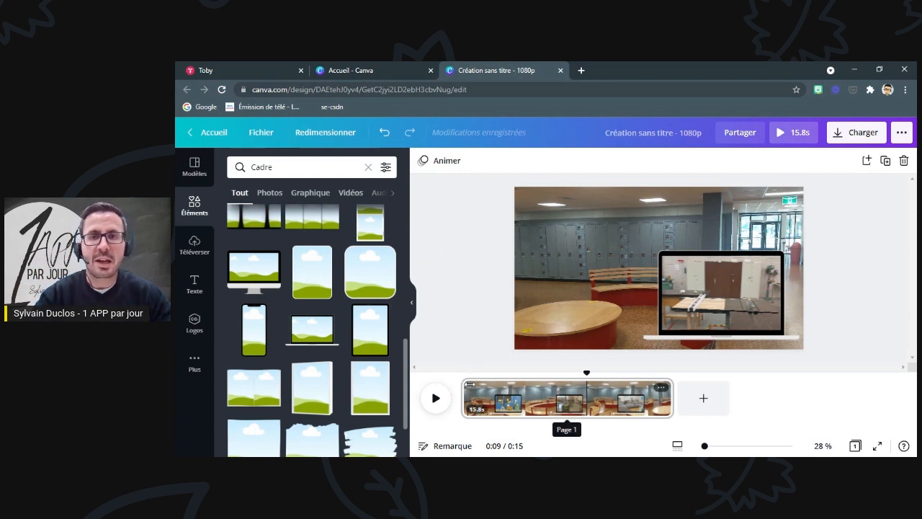
click(678, 446)
mouse_move(718, 448)
mouse_down()
mouse_move(741, 448)
mouse_move(726, 448)
mouse_up()
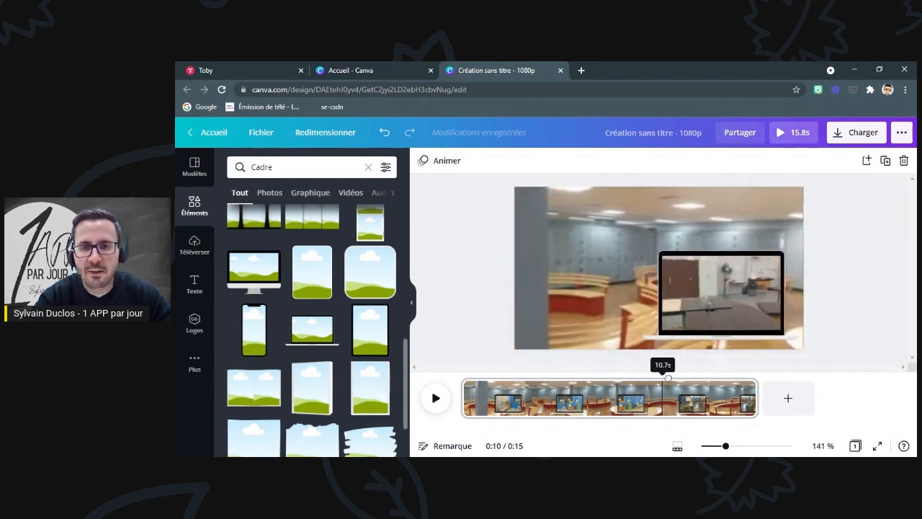
Move the playhead to 0:08, set the page zoom to 36 %, and briefly view the page overview
click(628, 377)
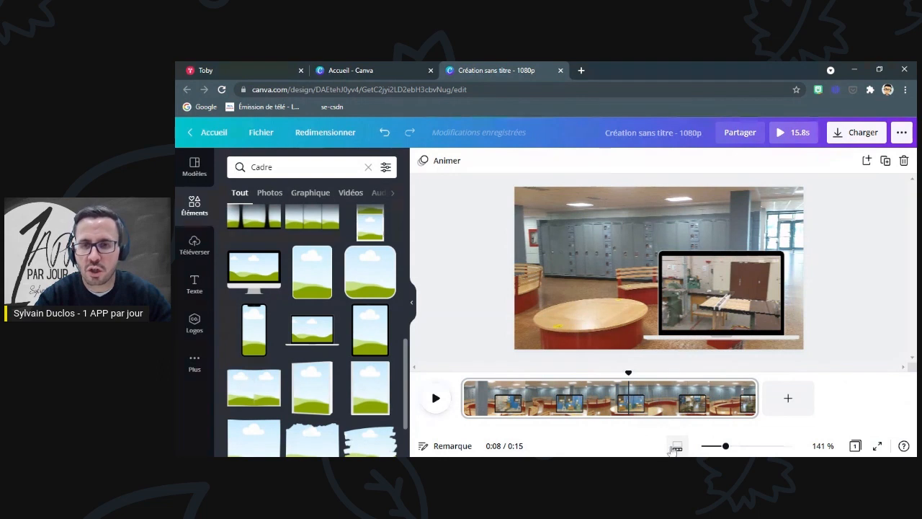
click(676, 449)
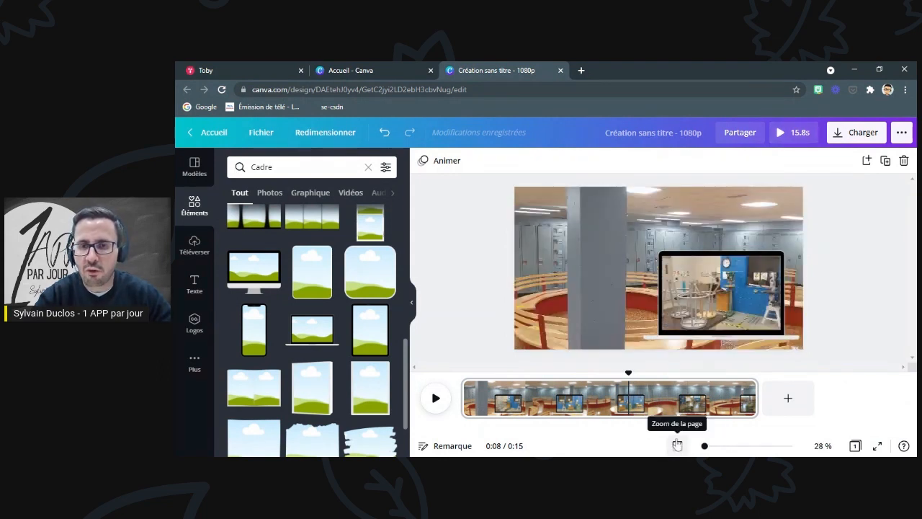
mouse_move(706, 447)
mouse_down()
mouse_move(723, 446)
mouse_move(695, 449)
mouse_move(707, 447)
mouse_up()
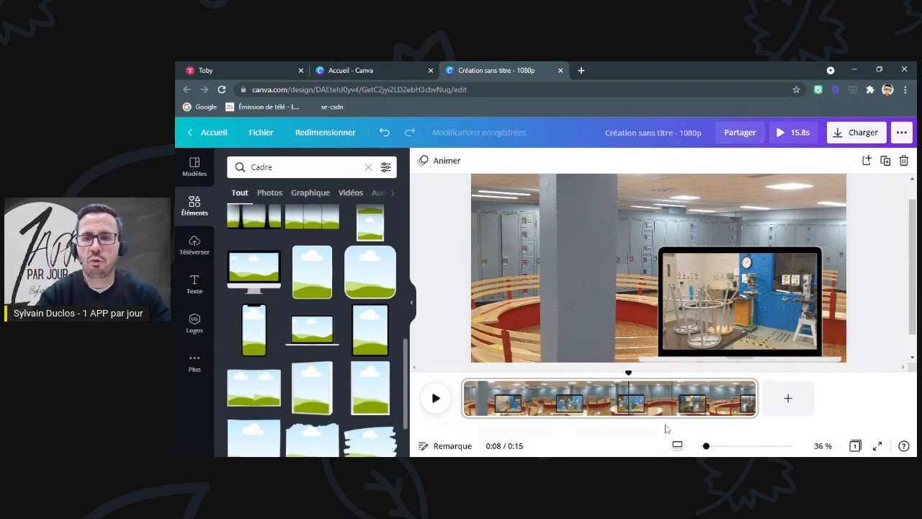
click(854, 446)
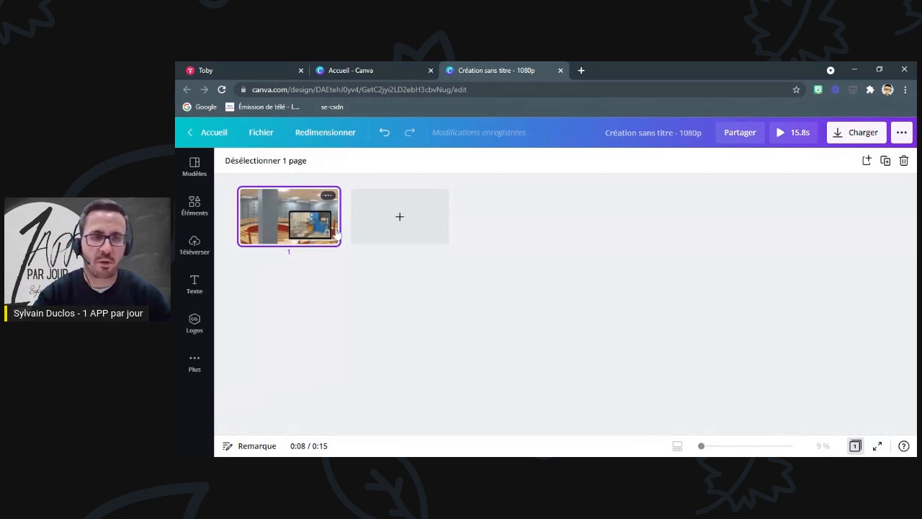
click(856, 447)
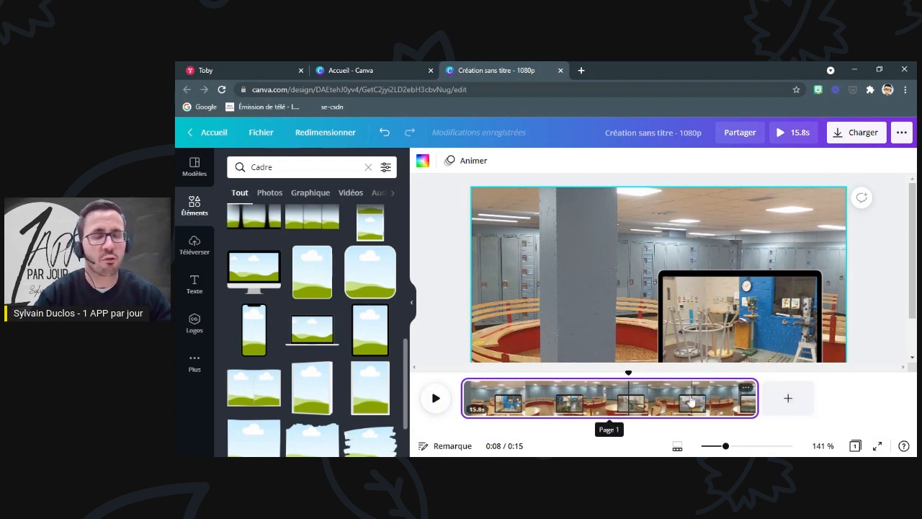
Add a second page with the uploaded 18.2 s music-room video and preview its playback
click(788, 402)
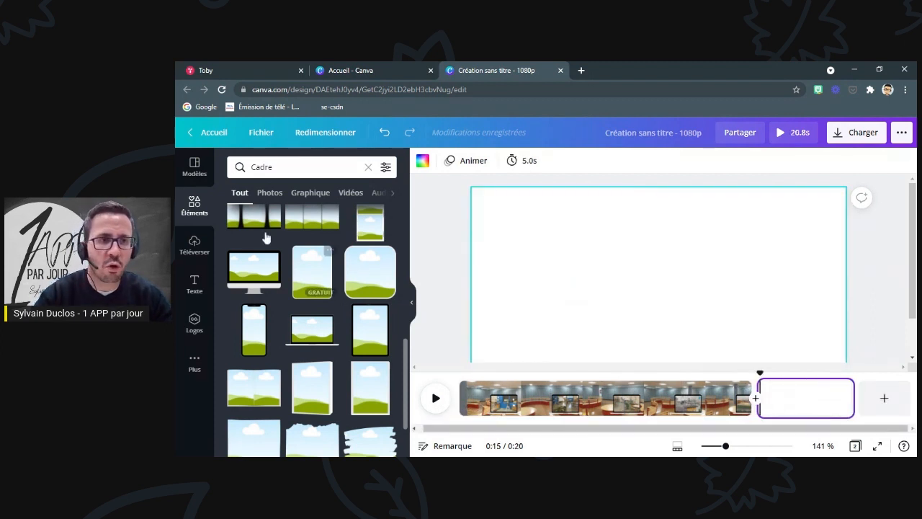
click(193, 246)
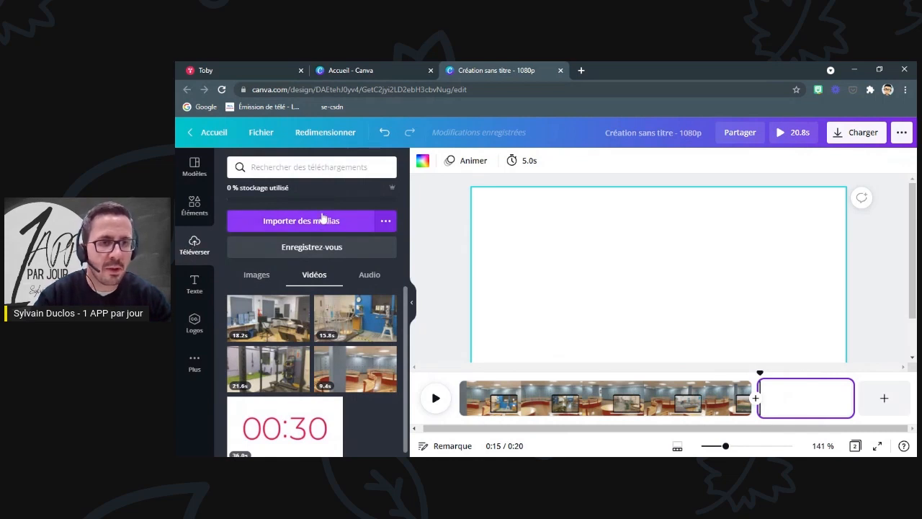
click(276, 330)
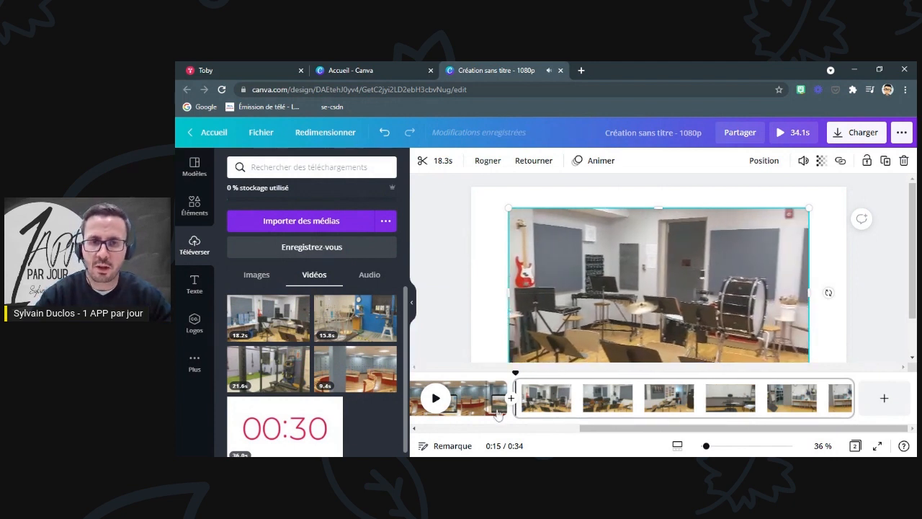
click(435, 399)
click(436, 399)
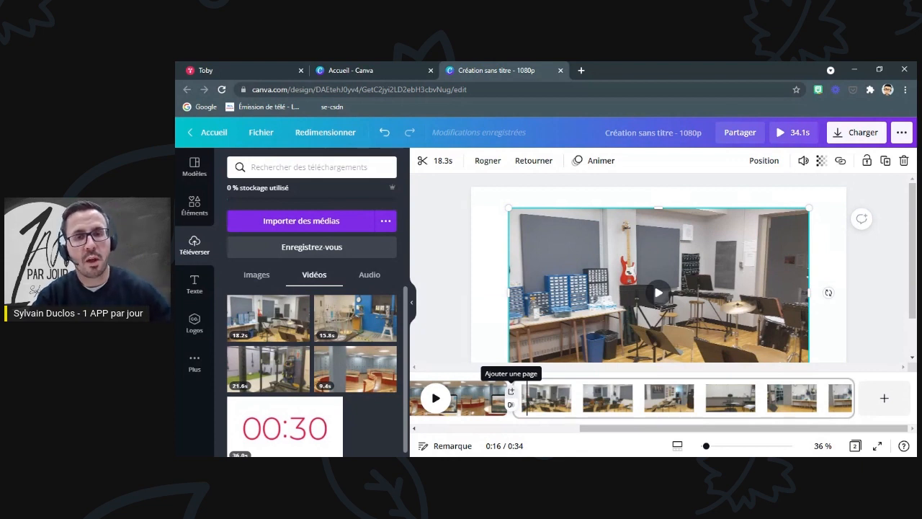
Try a blank page between the two video pages, undo it, and add an Effet de fondu transition there
click(511, 392)
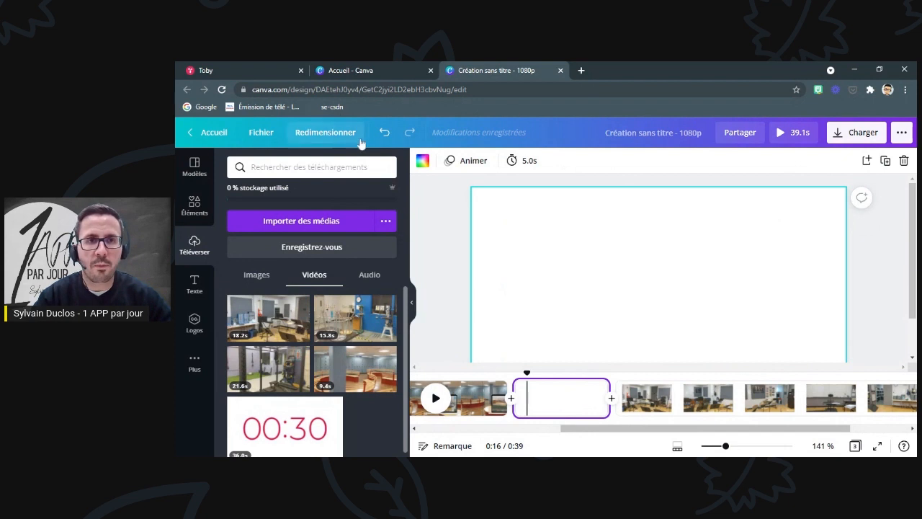
click(384, 134)
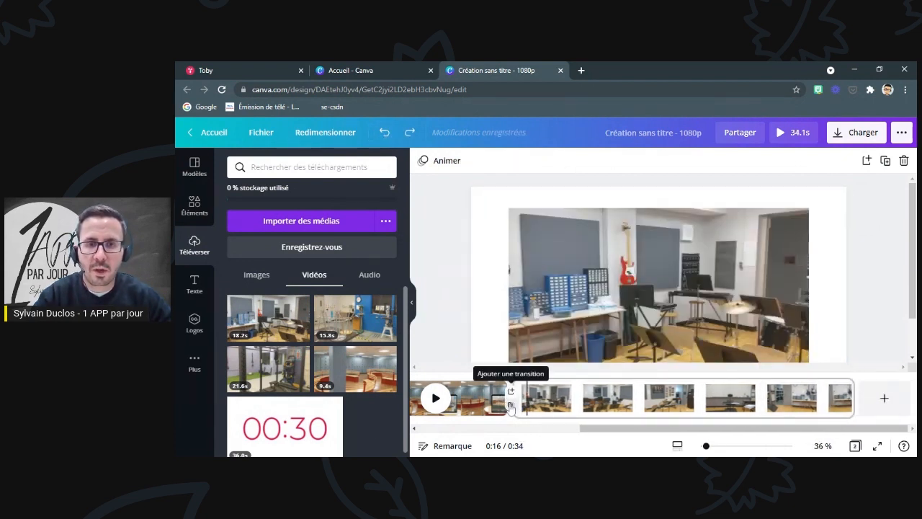
click(510, 401)
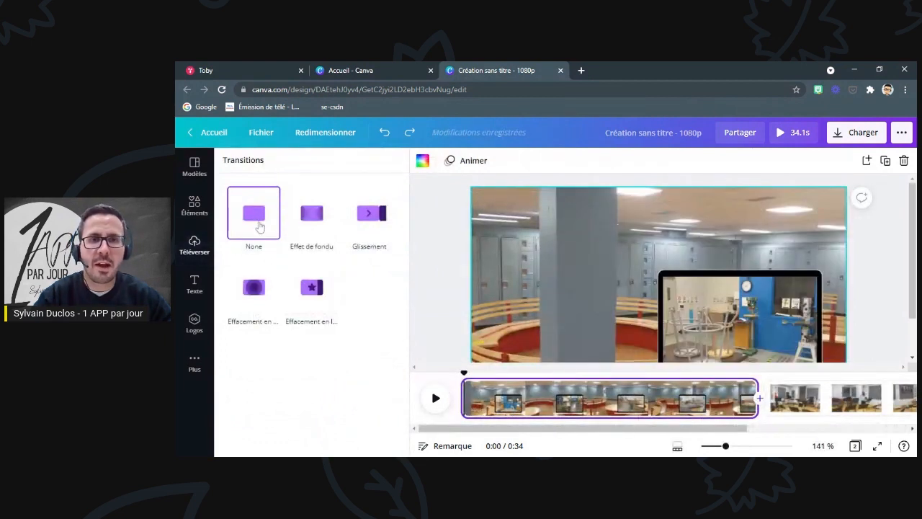
click(312, 212)
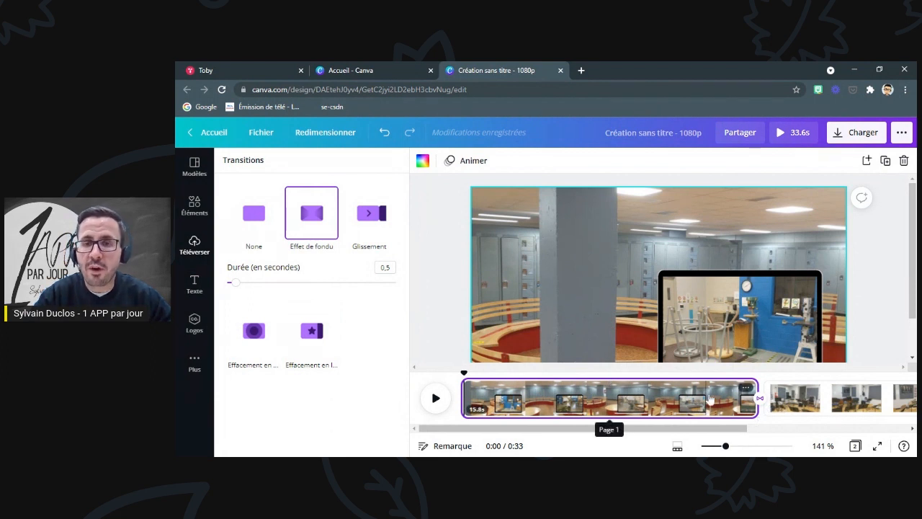
Set the music-room video as the background of the second page
click(829, 398)
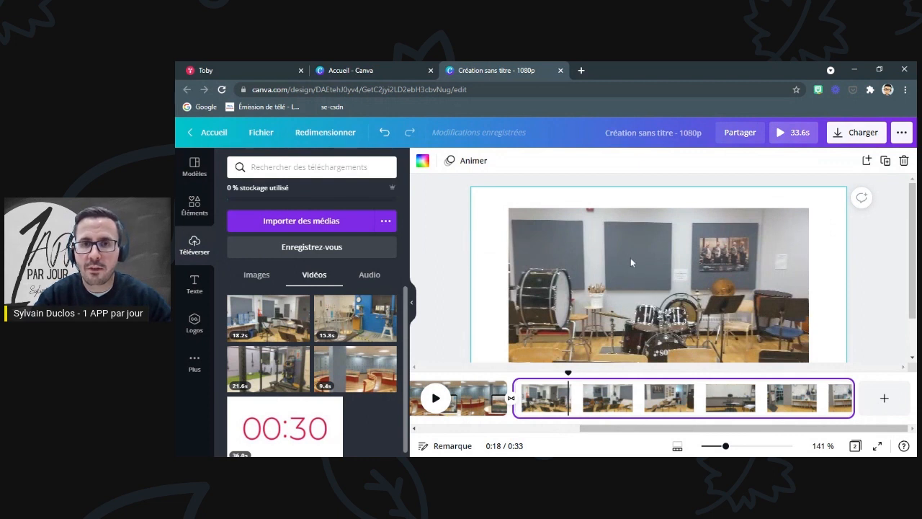
right_click(598, 269)
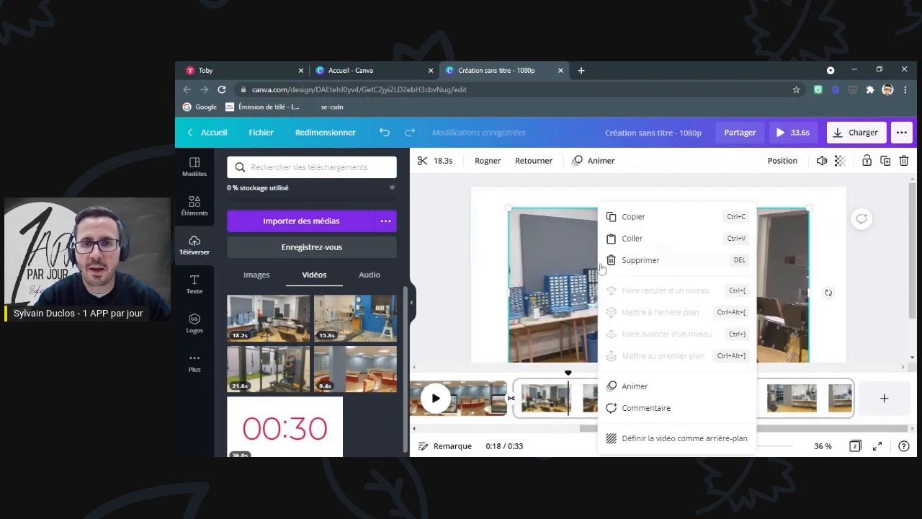
click(651, 439)
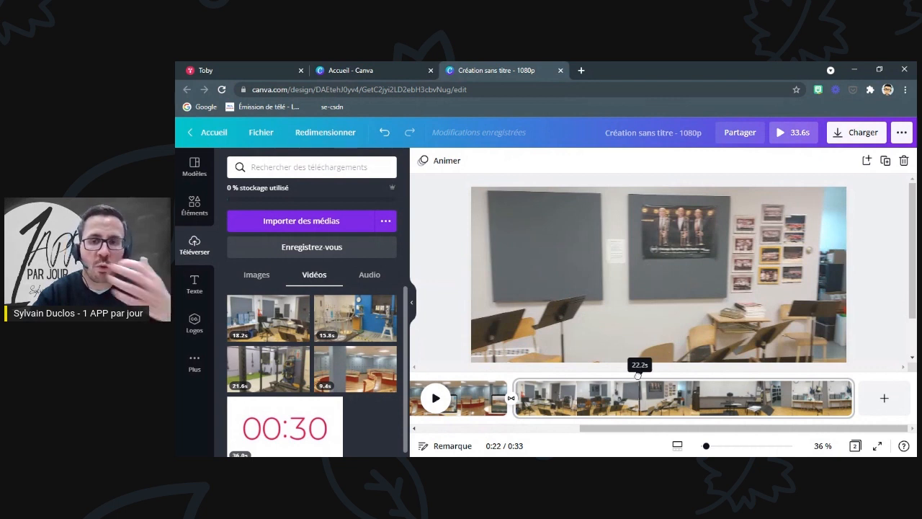
Split the music-room page at 0:21
click(633, 373)
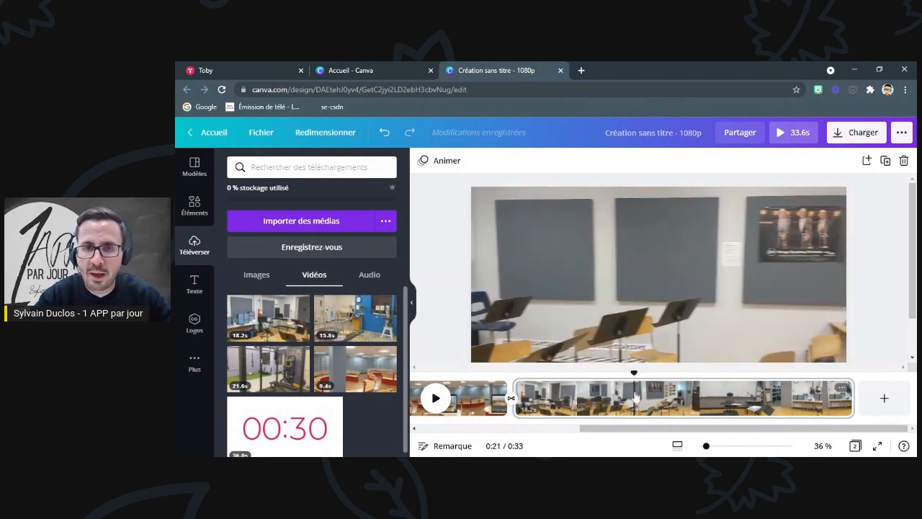
click(843, 390)
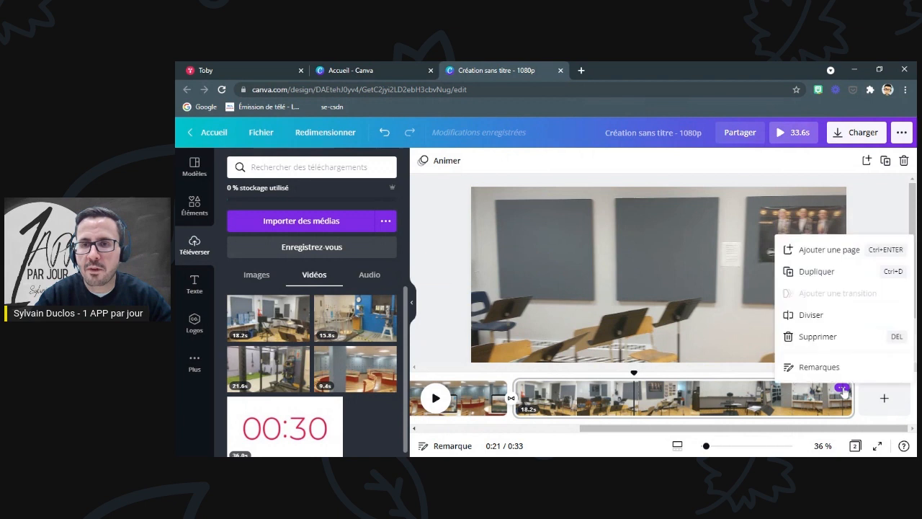
click(812, 317)
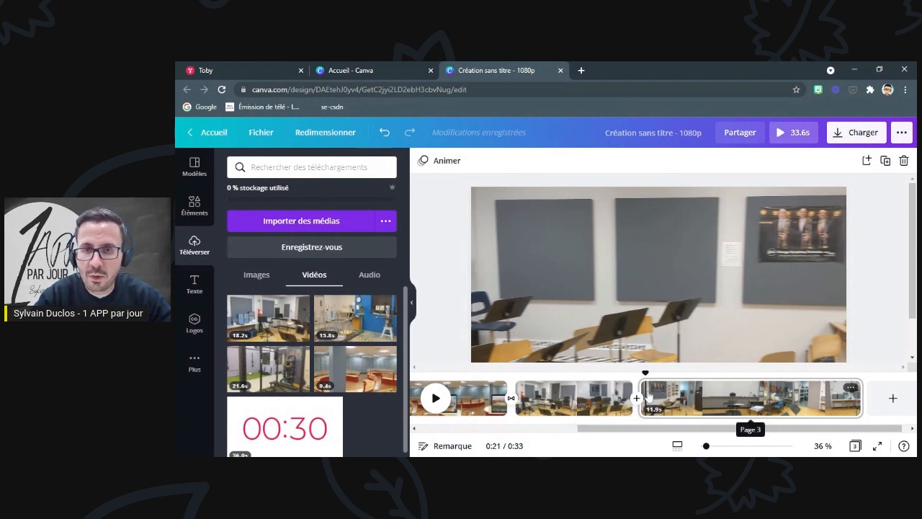
Trim the start of the third page to leave 8.8 s and shorten the end of the second page by about 1.5 s
drag(645, 389, 701, 390)
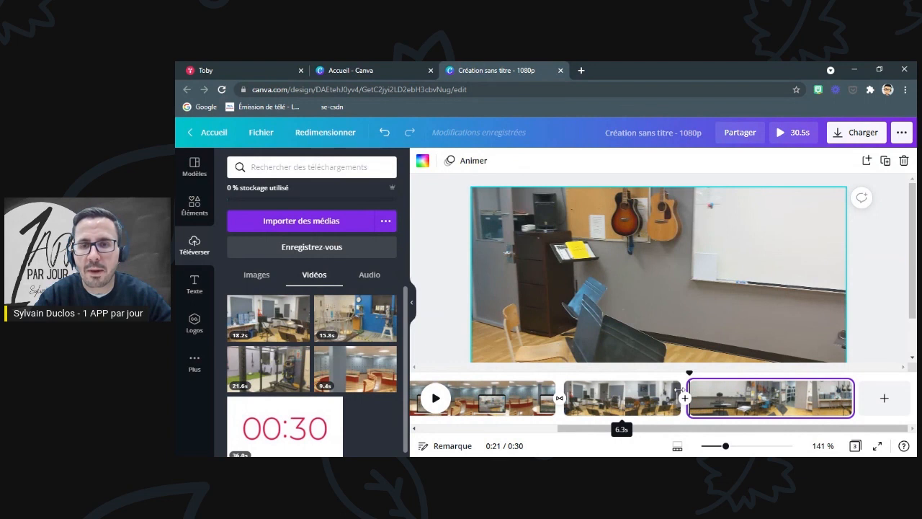
drag(677, 390, 649, 390)
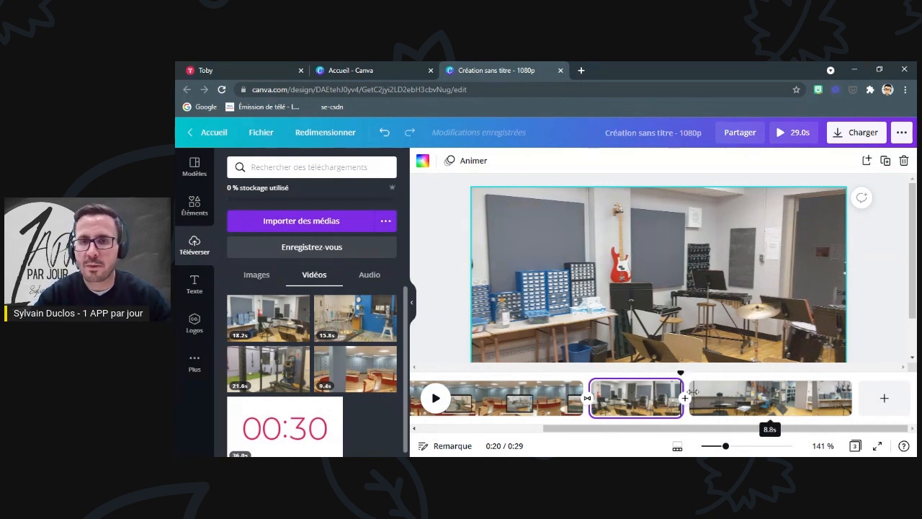
Split the third page at about 21.7 s and delete the short 1.5 s piece before the cut
drag(682, 370, 719, 370)
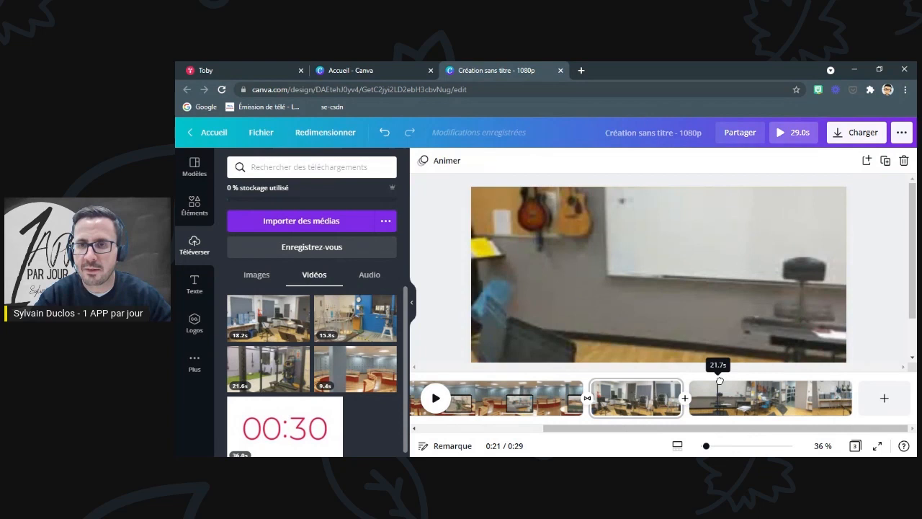
click(843, 390)
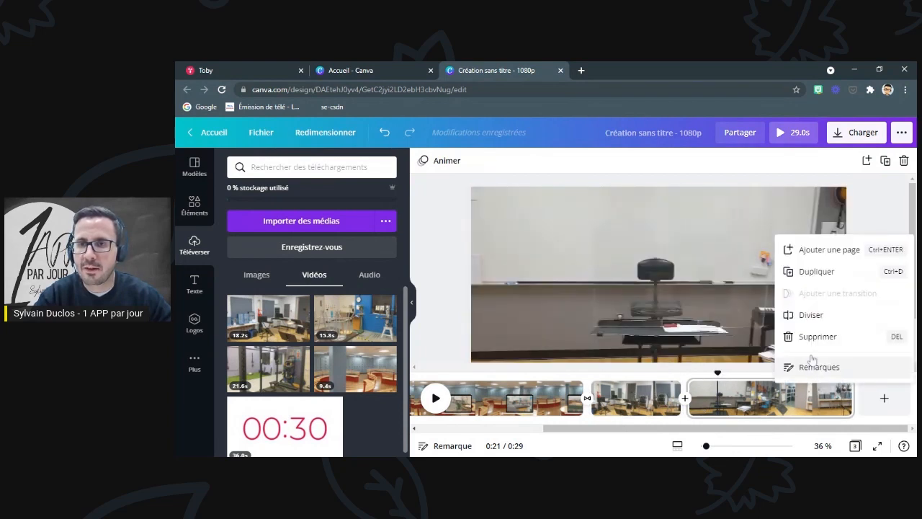
click(806, 321)
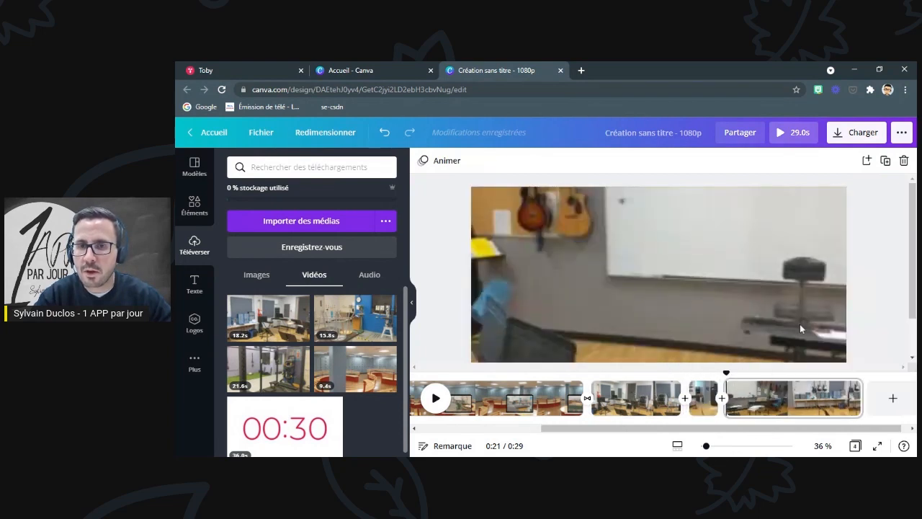
click(710, 391)
right_click(709, 391)
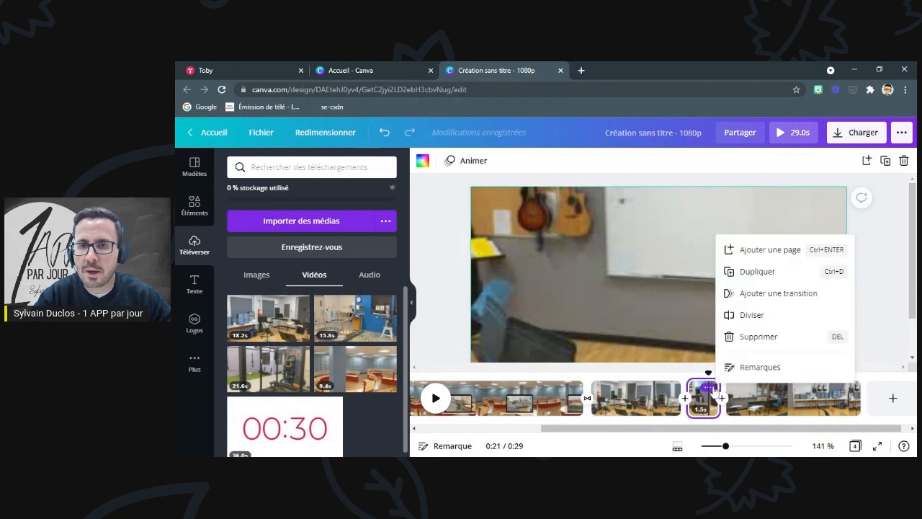
click(750, 335)
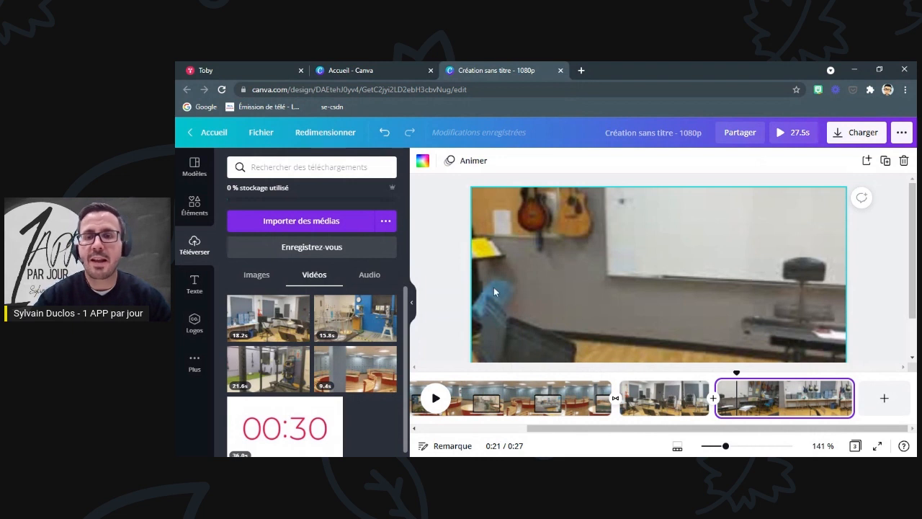
Add the "Organisons une sortie !" font combination to the third page, shrink it and centre it over the video
click(195, 285)
scroll(334, 276, down, 5)
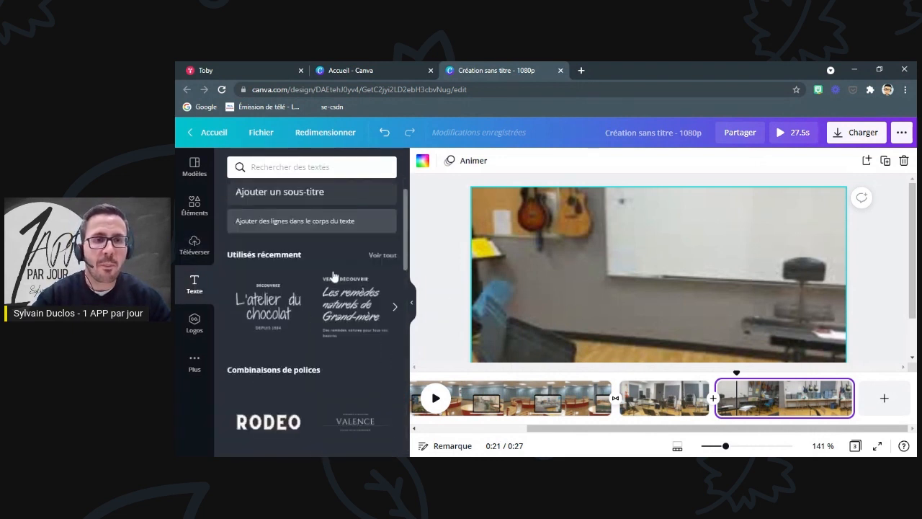
scroll(334, 276, down, 4)
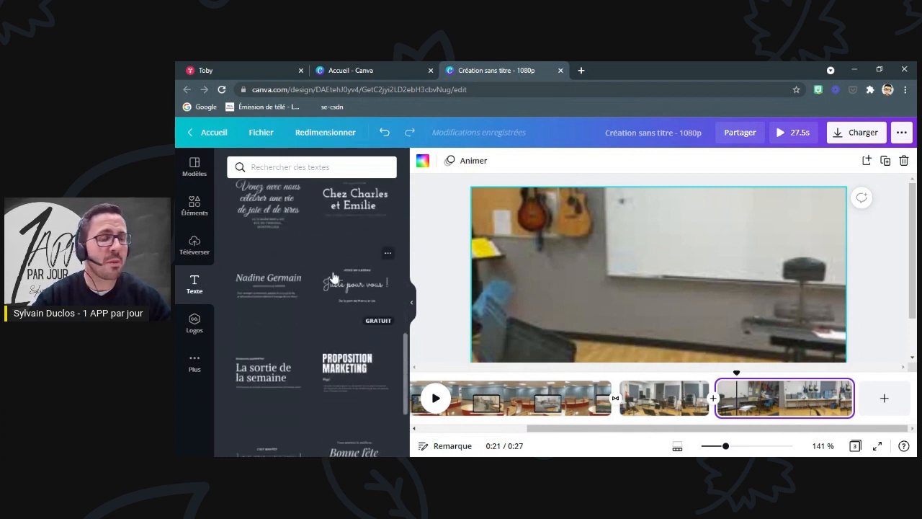
scroll(334, 276, down, 2)
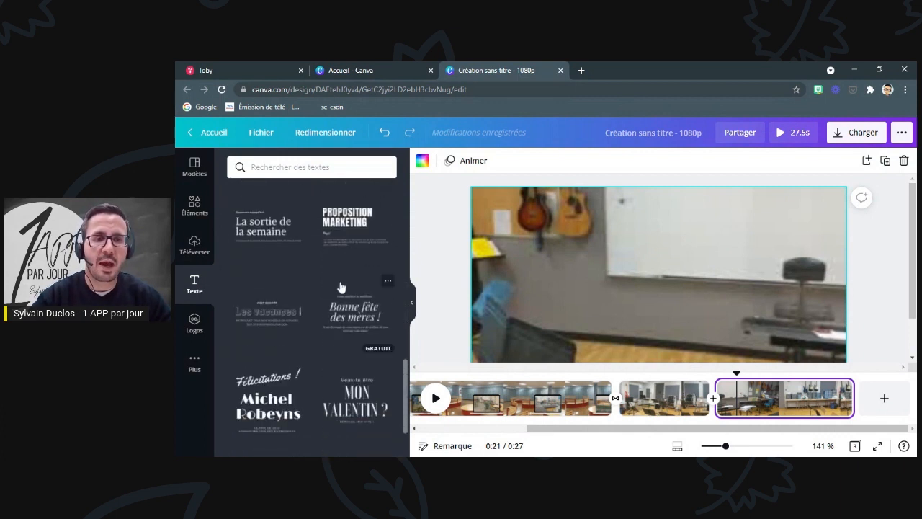
scroll(338, 374, down, 3)
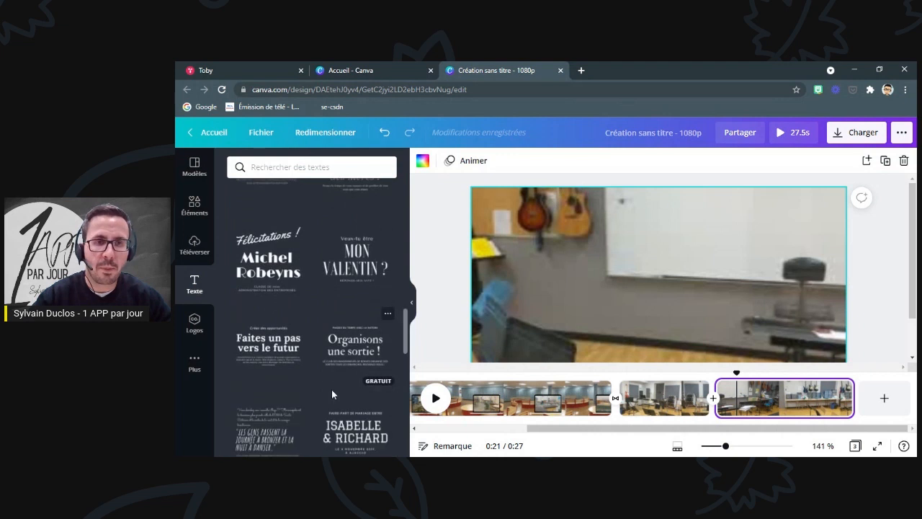
drag(351, 363, 541, 258)
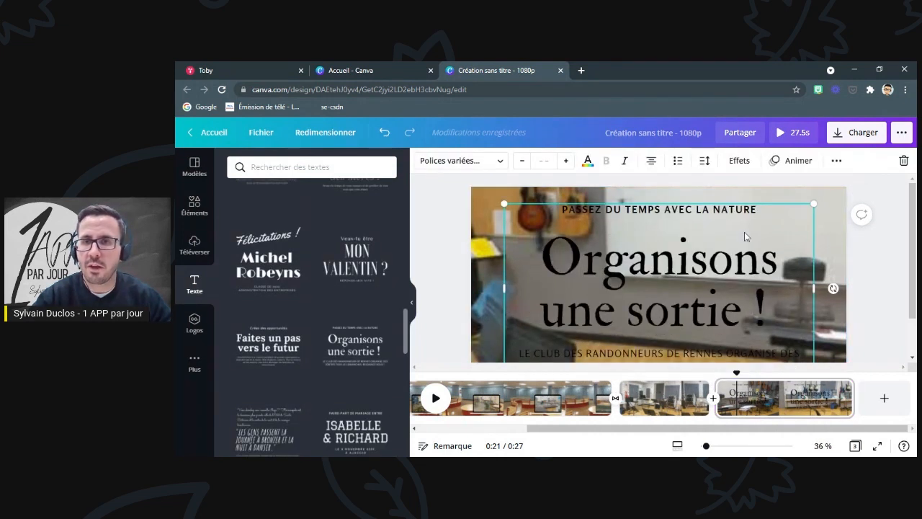
drag(752, 249, 748, 253)
drag(668, 290, 703, 258)
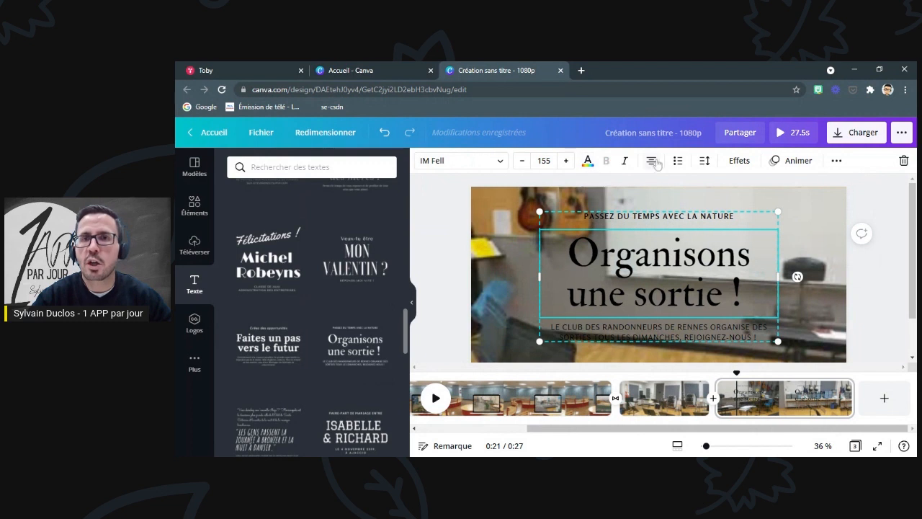
Apply the "Machine à écrire" animation to the text on the third page and replace the title with "Local de musique"
click(791, 166)
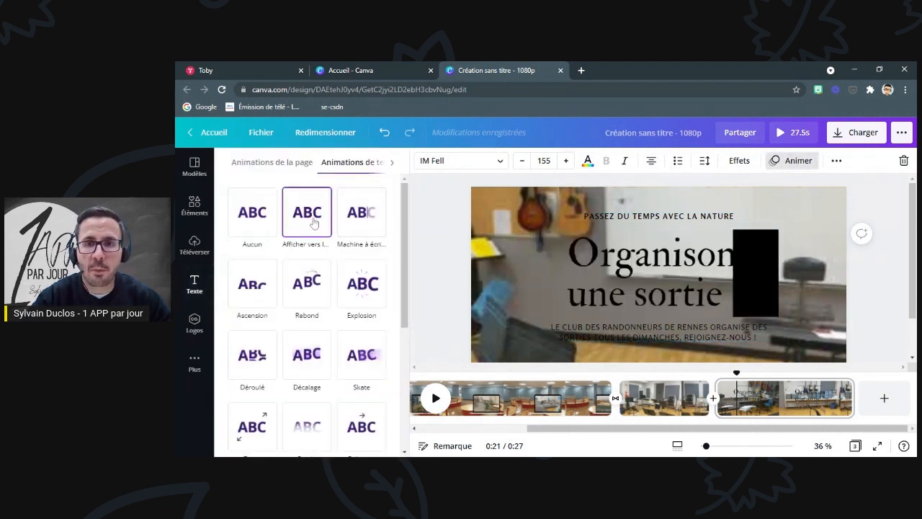
click(359, 224)
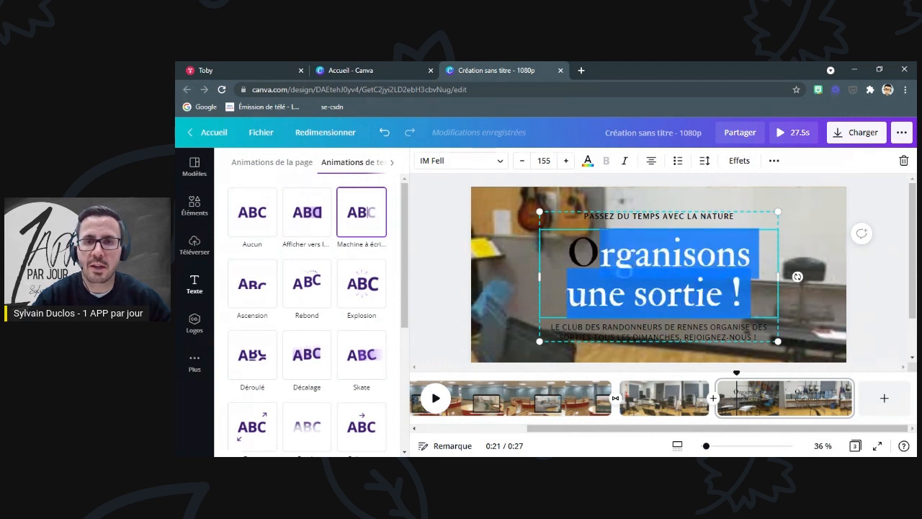
drag(599, 252, 569, 249)
text(L)
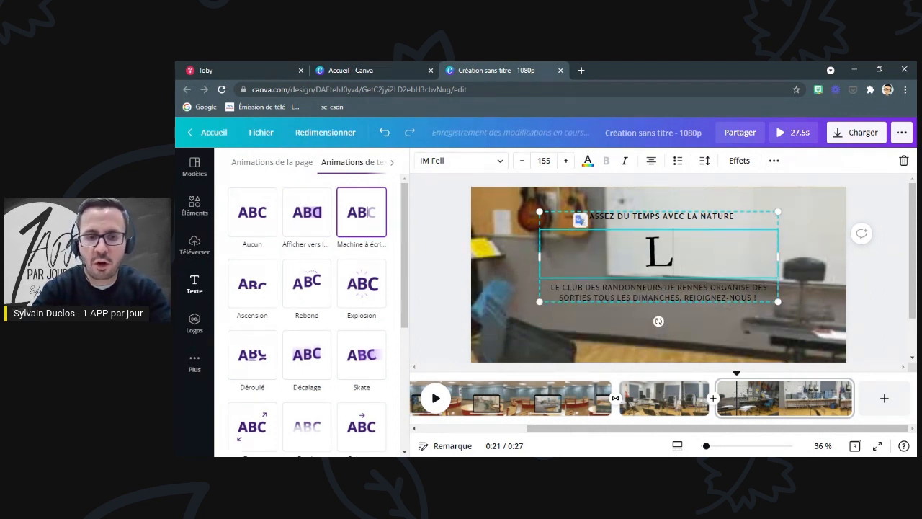
text(ocal de musique)
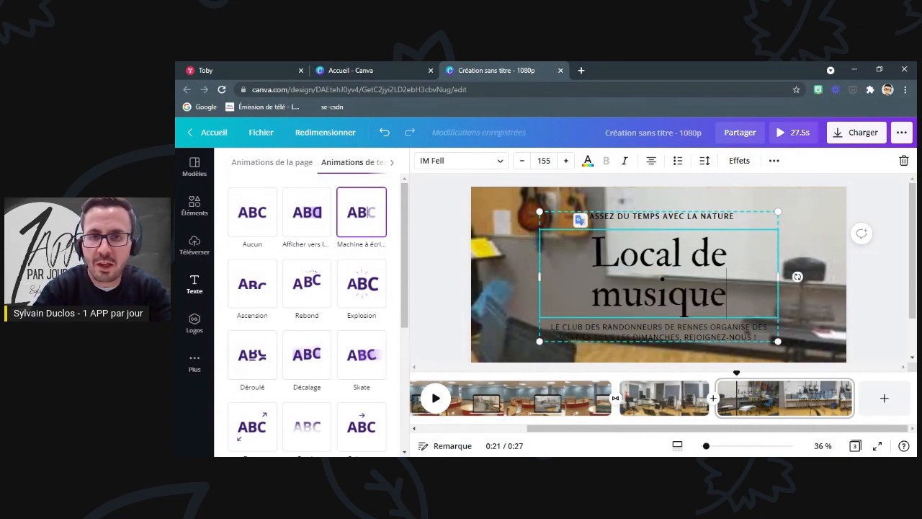
Delete the small caption lines above and below the "Local de musique" title
click(711, 216)
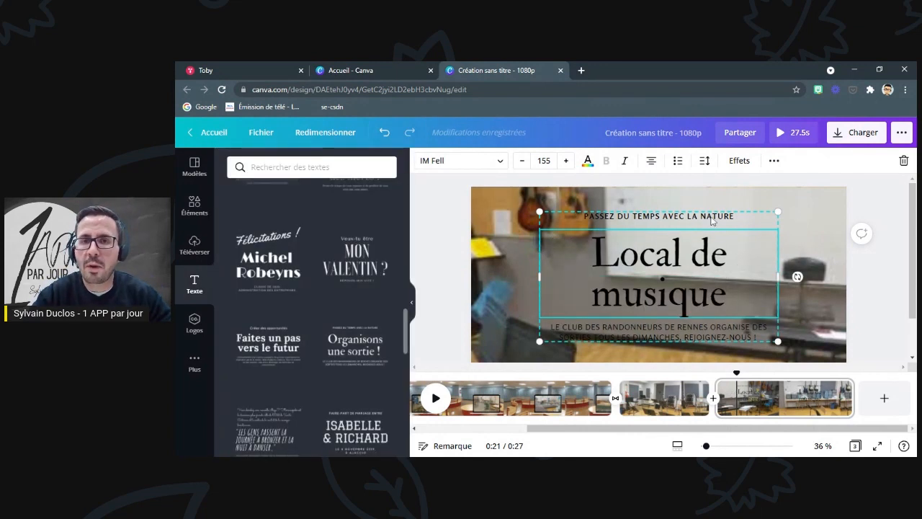
key(Delete)
click(667, 327)
key(Delete)
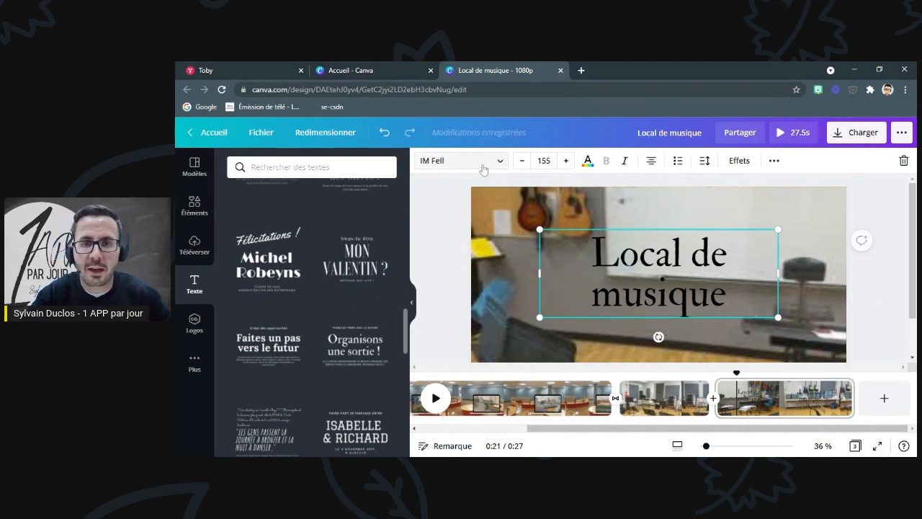
click(874, 294)
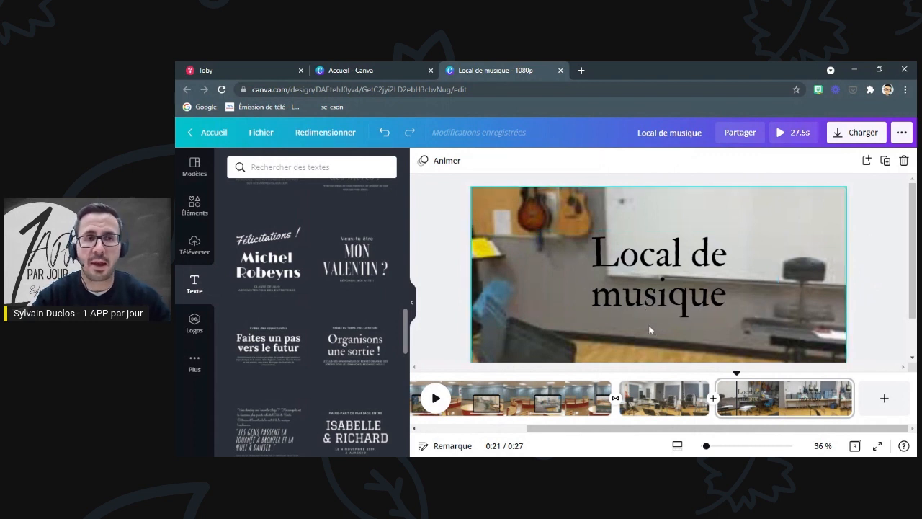
Add a grey square shape and stretch it into a rectangle behind the "Local de musique" title
click(196, 208)
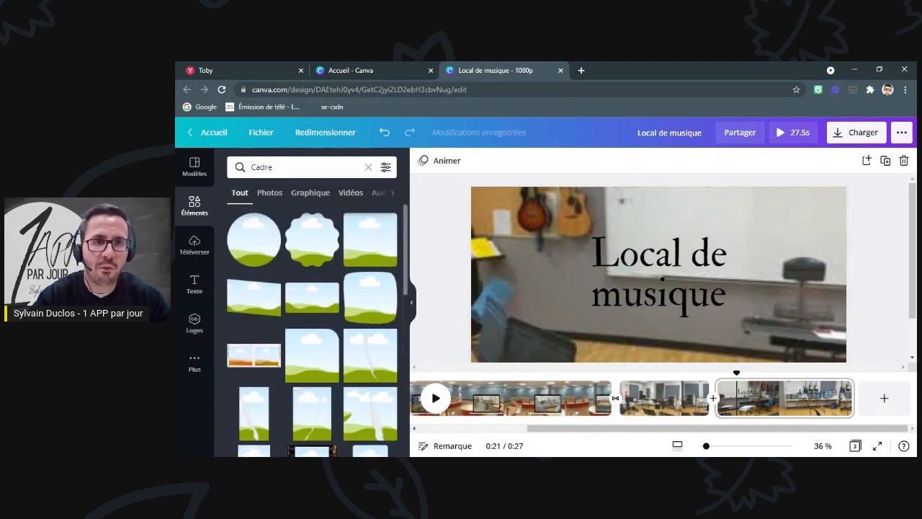
click(368, 168)
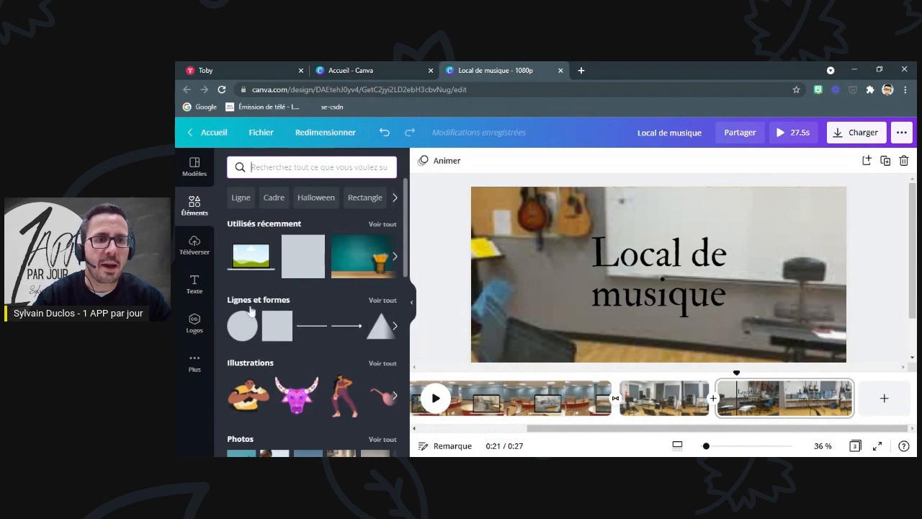
click(280, 327)
drag(640, 311, 599, 316)
drag(675, 274, 759, 278)
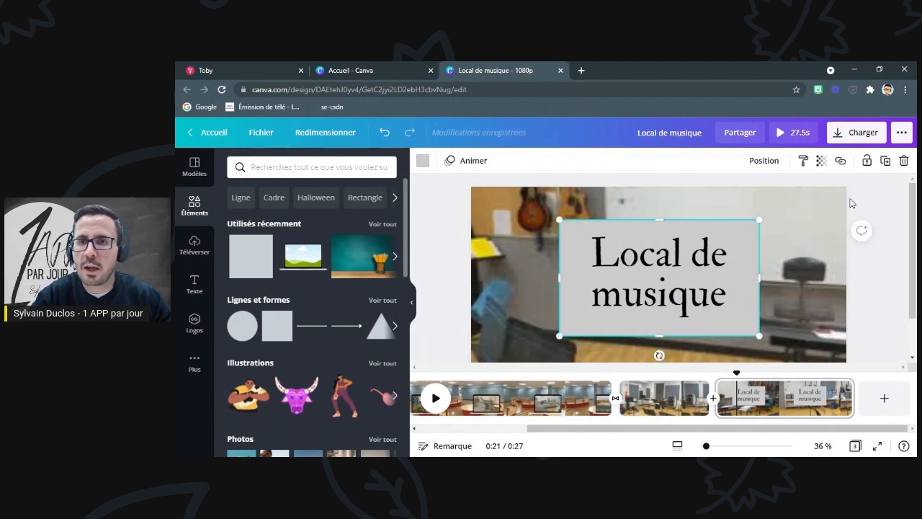
Set the transparency of the rectangle behind the title to 38
click(822, 160)
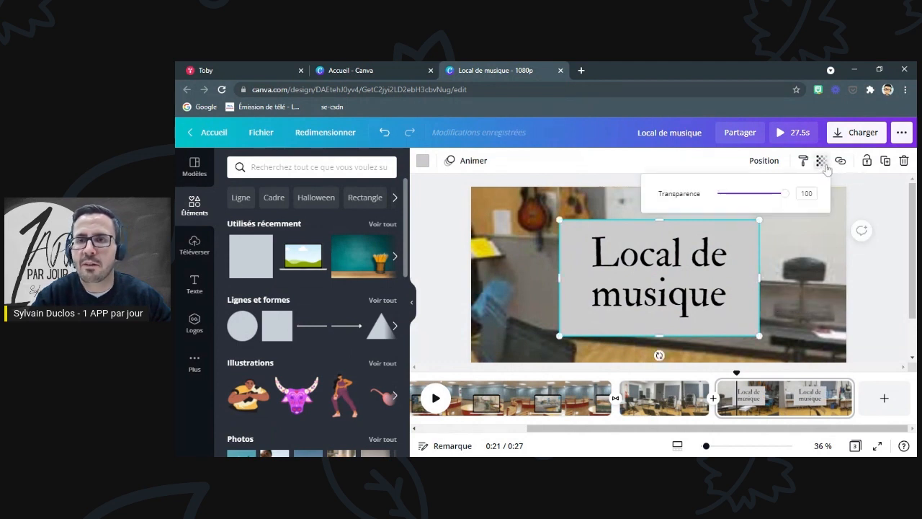
drag(789, 201, 742, 203)
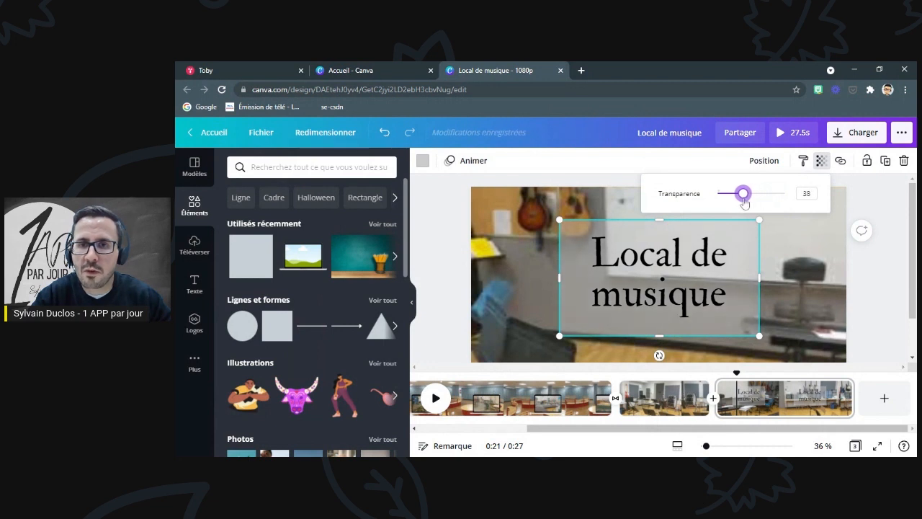
click(880, 301)
click(804, 312)
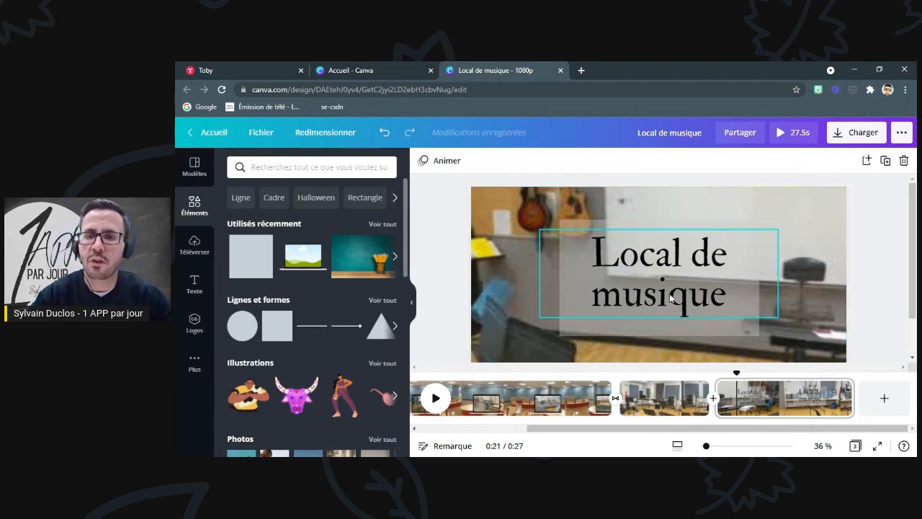
Browse the available element categories, including audio, charts, frames and grids
scroll(285, 355, down, 1)
scroll(284, 360, down, 7)
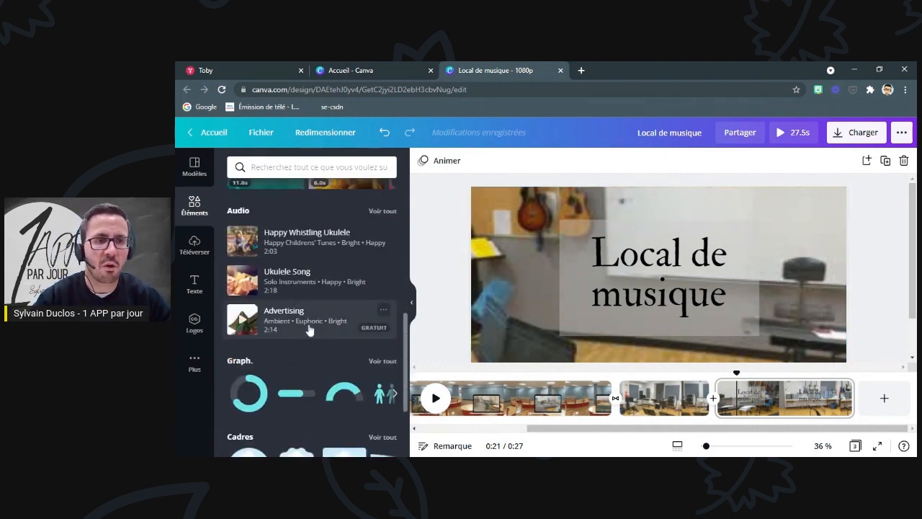
scroll(296, 324, down, 2)
scroll(310, 329, down, 1)
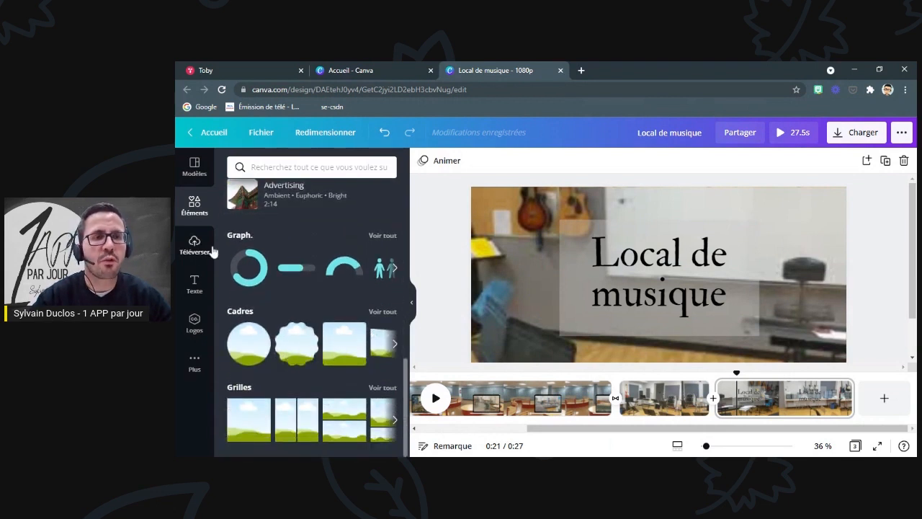
scroll(313, 284, up, 10)
scroll(312, 287, up, 3)
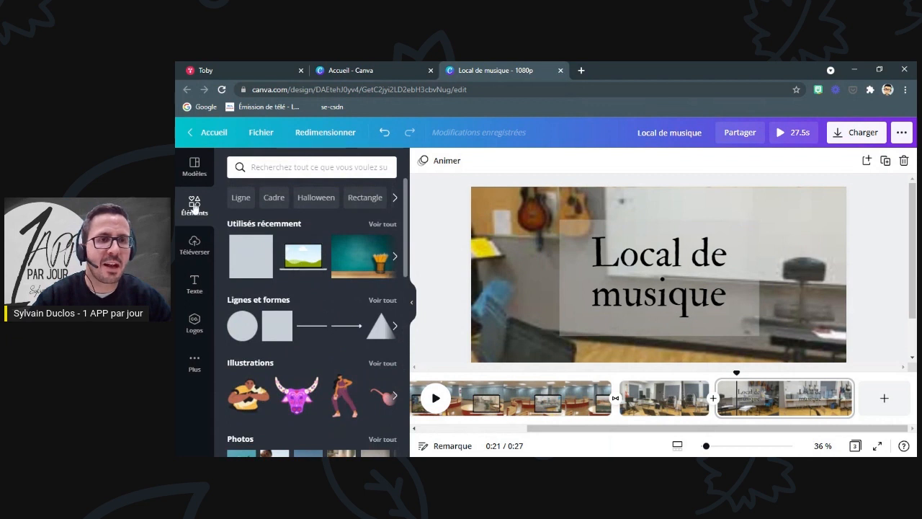
scroll(292, 279, down, 10)
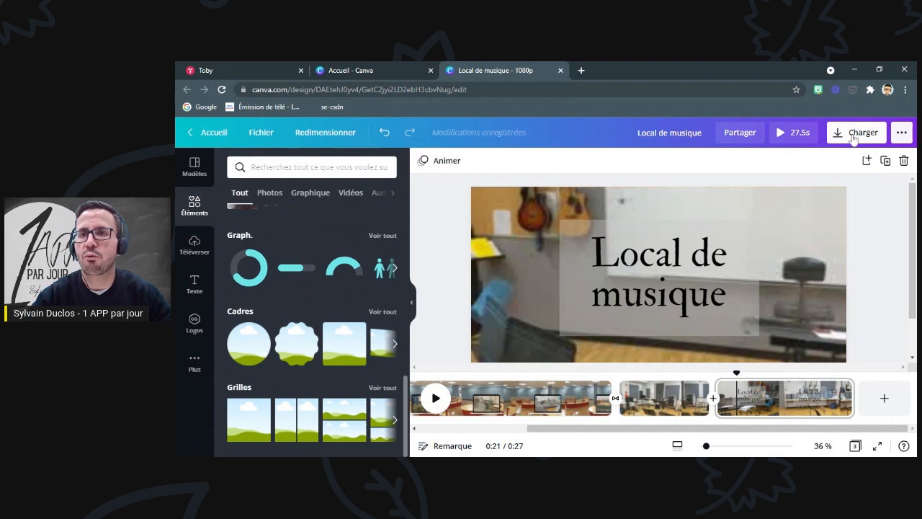
Preview the whole video briefly and download all three pages as an MP4 video
click(785, 134)
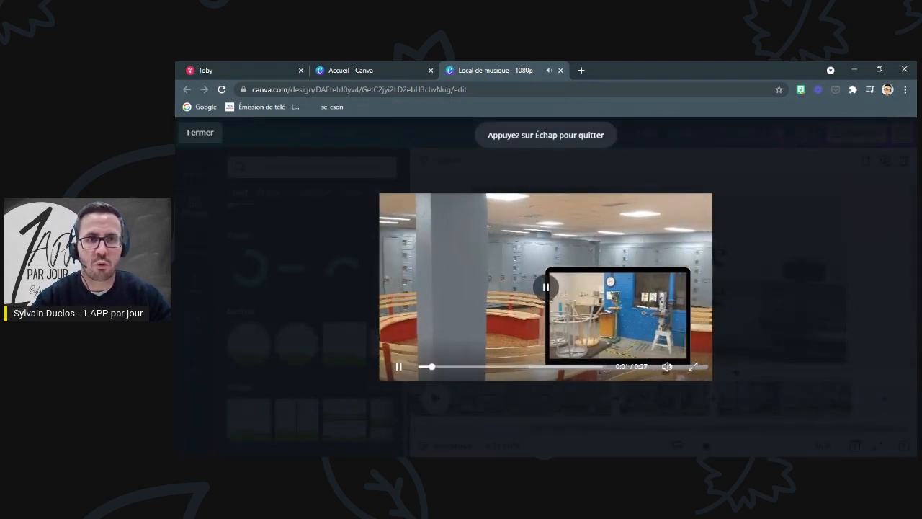
click(196, 136)
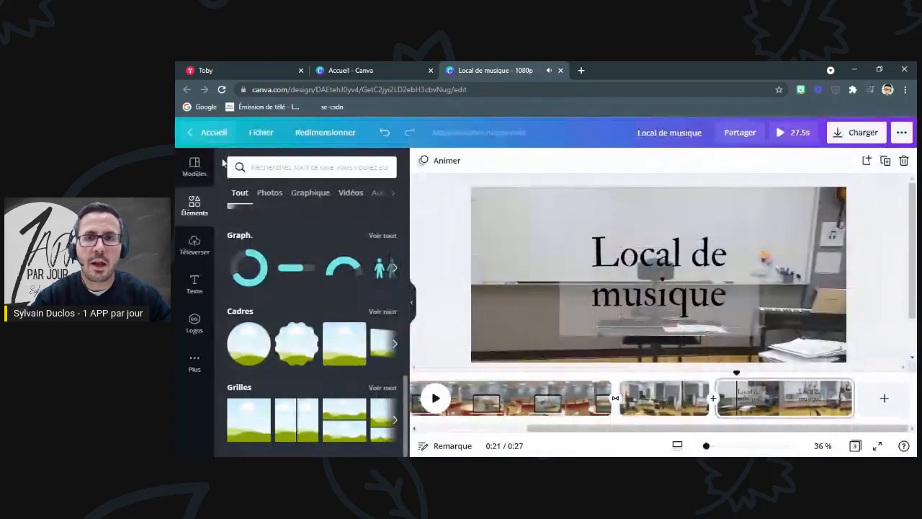
click(856, 137)
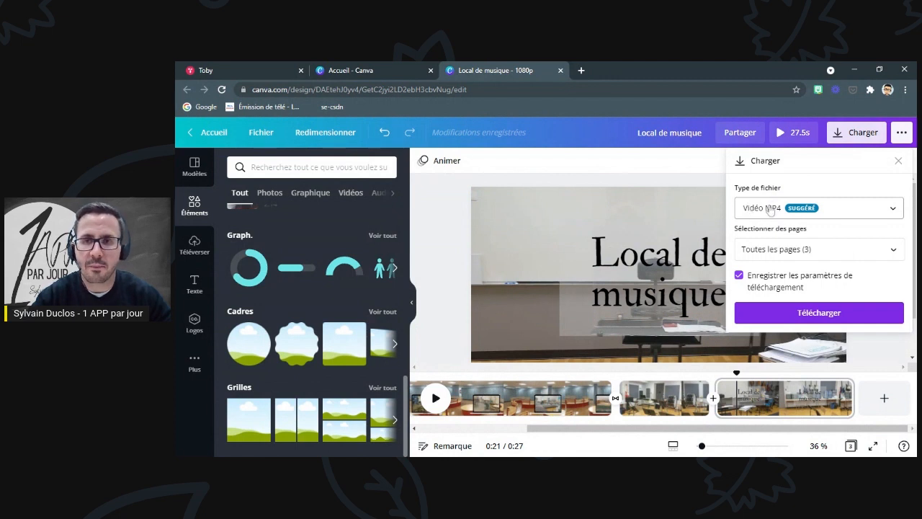
click(807, 314)
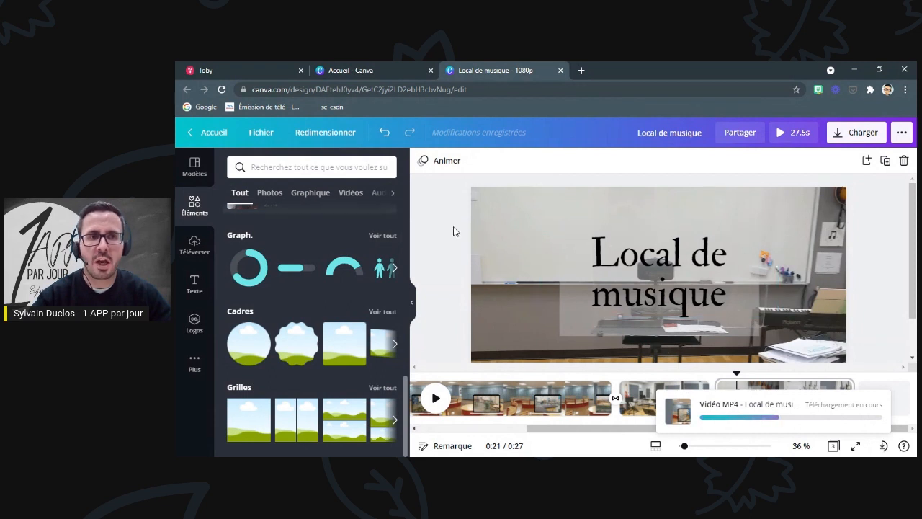
Review the publishing destinations and the options for sharing the design with other people or by link
click(901, 134)
scroll(866, 220, down, 2)
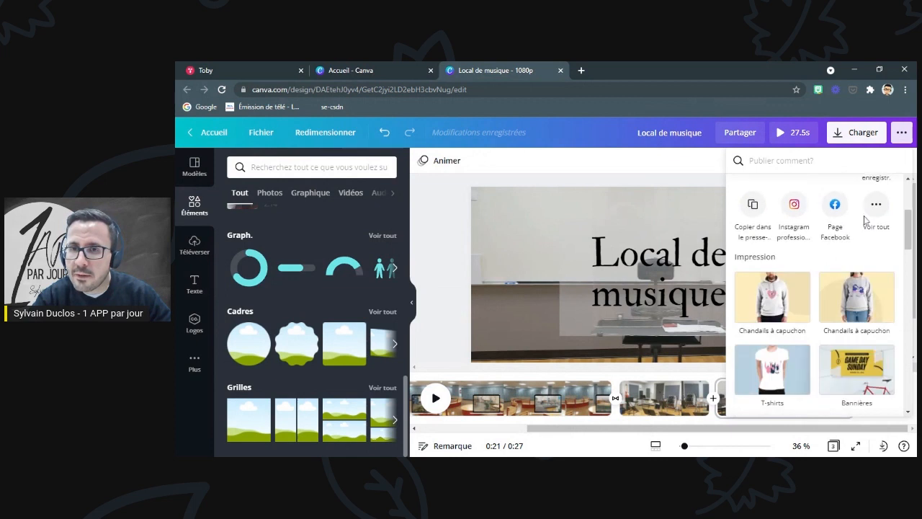
scroll(866, 220, up, 1)
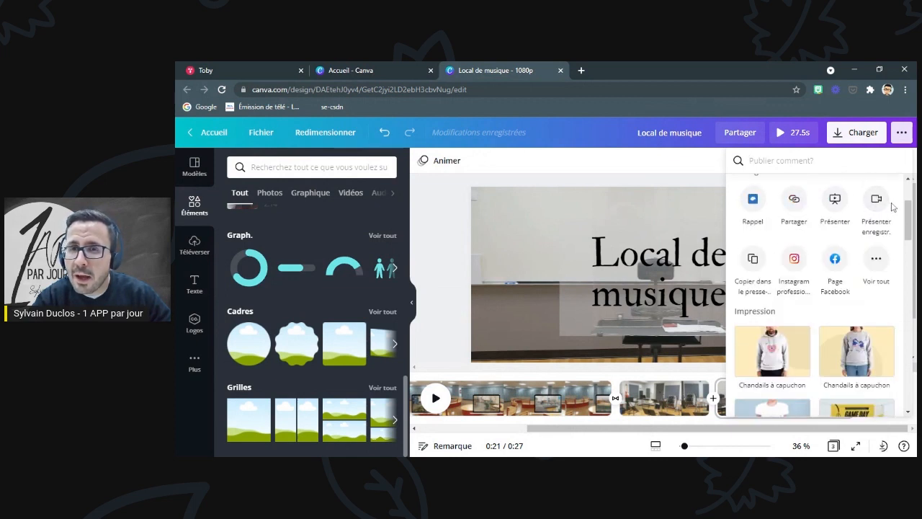
scroll(891, 207, down, 5)
scroll(891, 207, up, 7)
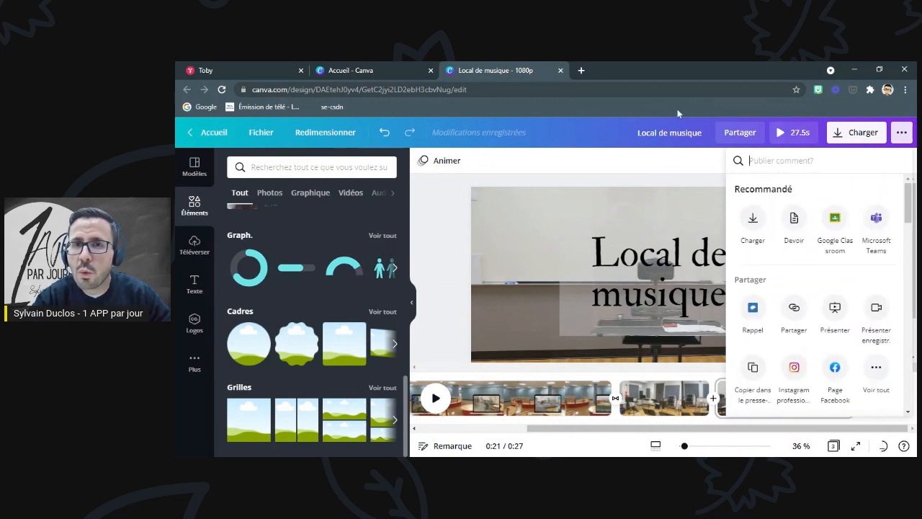
click(592, 138)
click(741, 136)
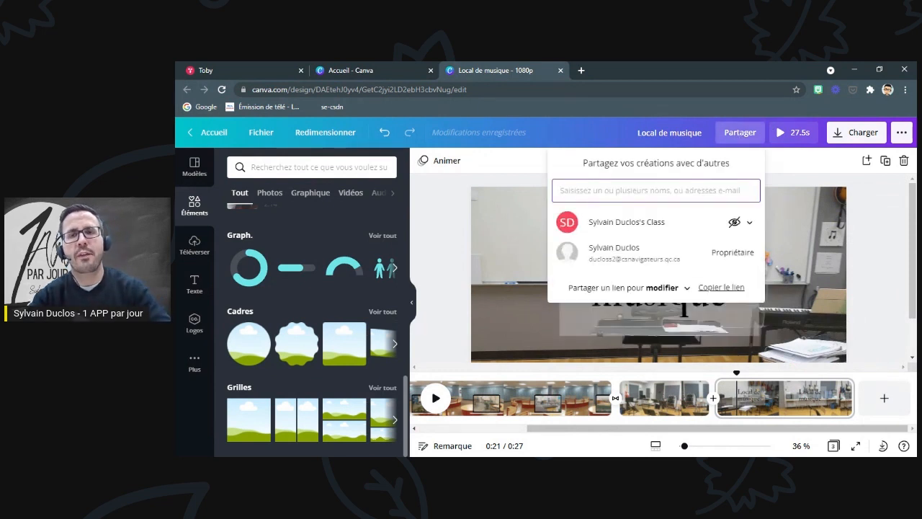
click(516, 177)
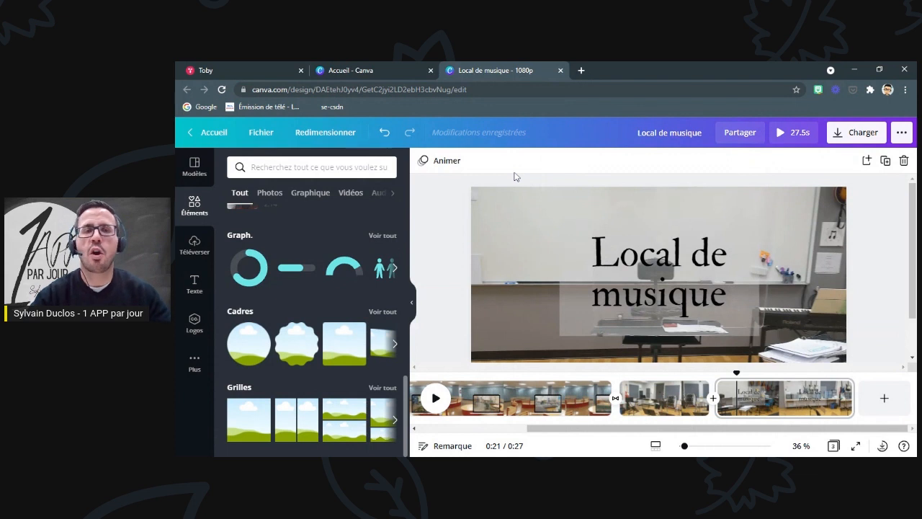